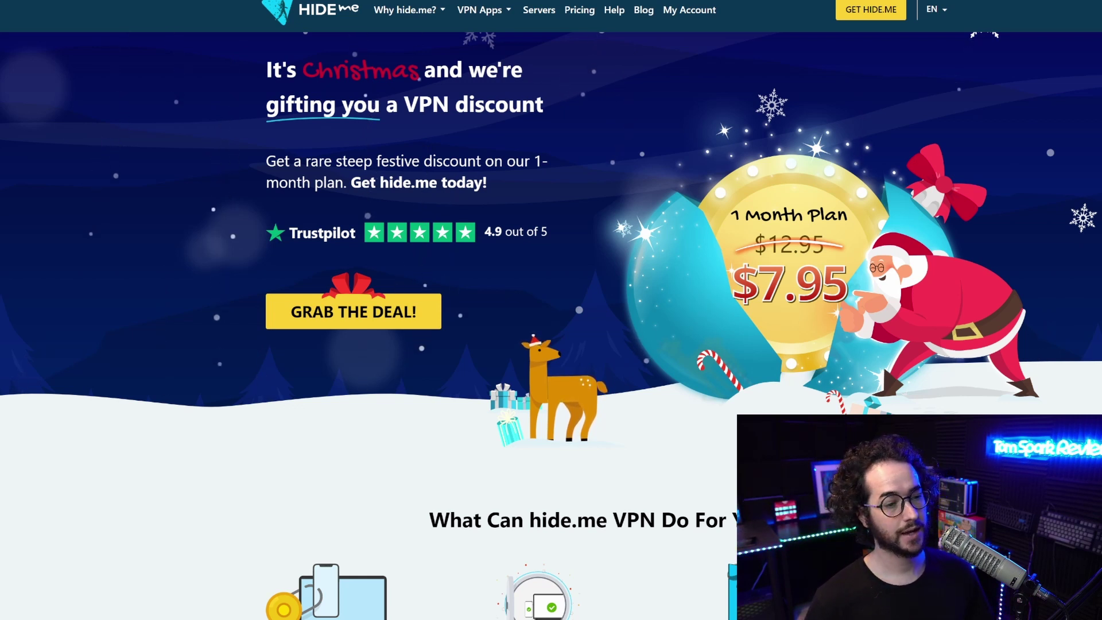
Start checkout for the Christmas 1-month deal from the GRAB THE DEAL banner button.
{"action": "left_click", "coordinate": [366, 305]}
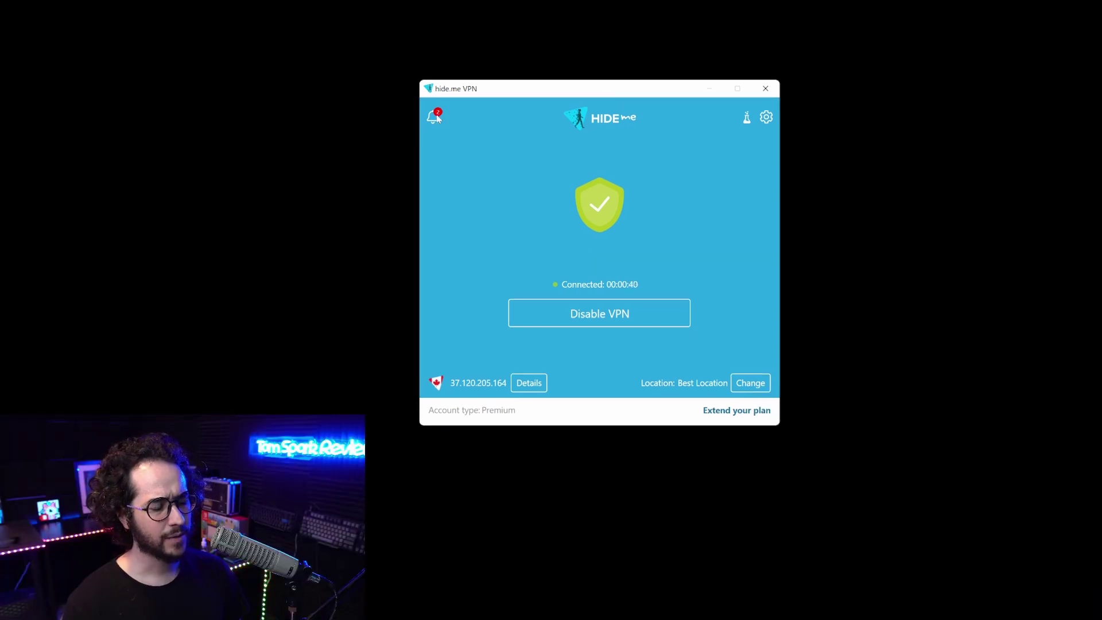
Read the 'Introducing message center' and 'IPv6 Support' announcements, then go back to the connection screen.
{"action": "left_click", "coordinate": [435, 117]}
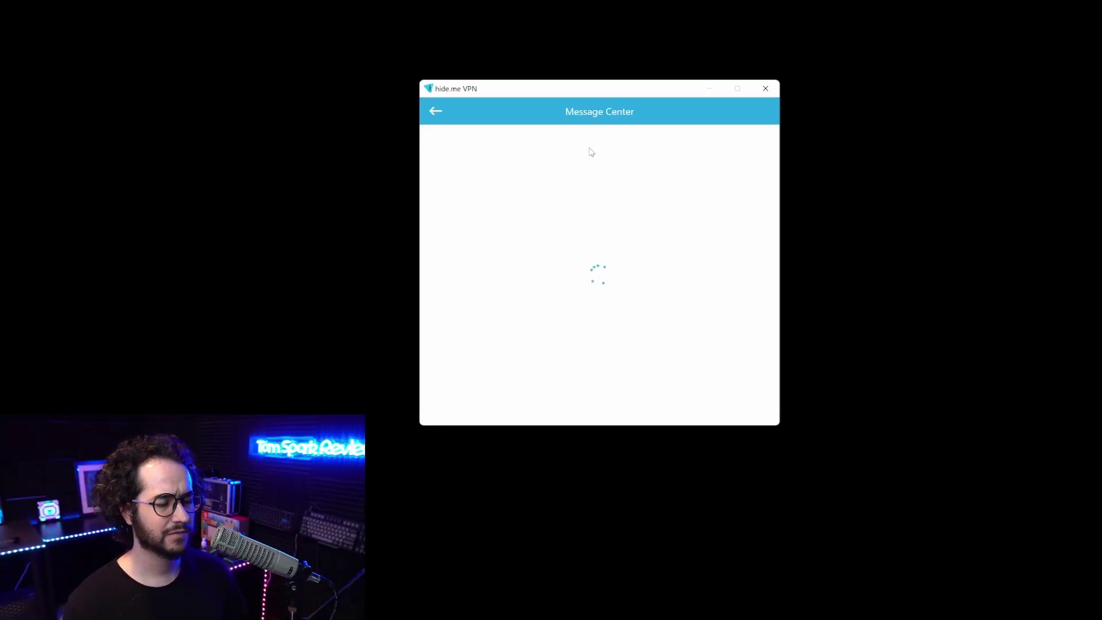
{"action": "left_click", "coordinate": [683, 187]}
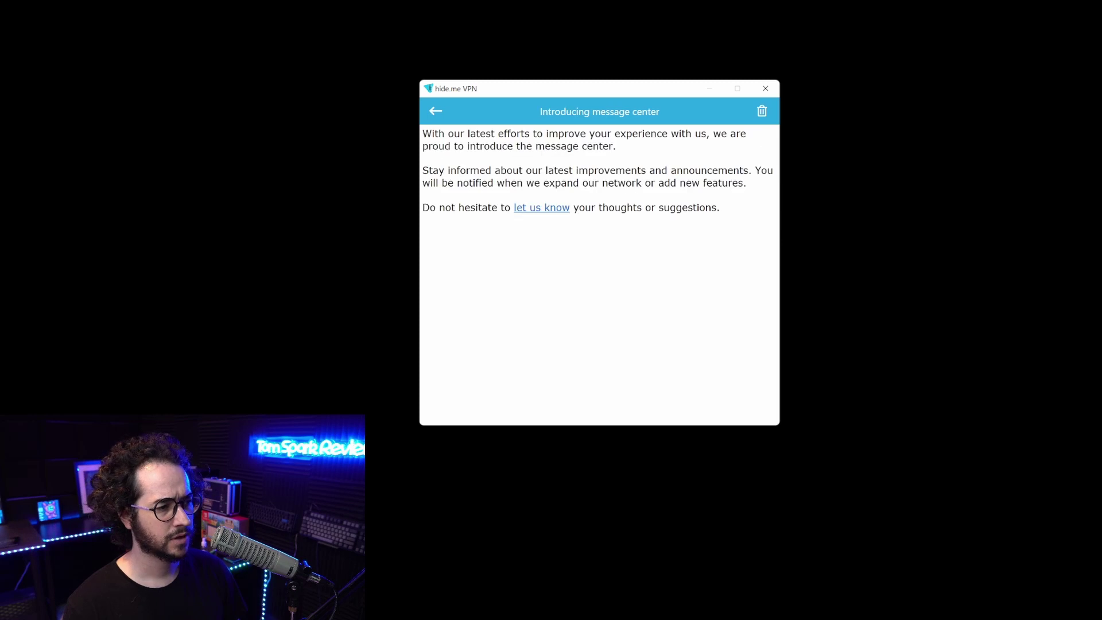
{"action": "left_click", "coordinate": [436, 111]}
{"action": "left_click", "coordinate": [493, 147]}
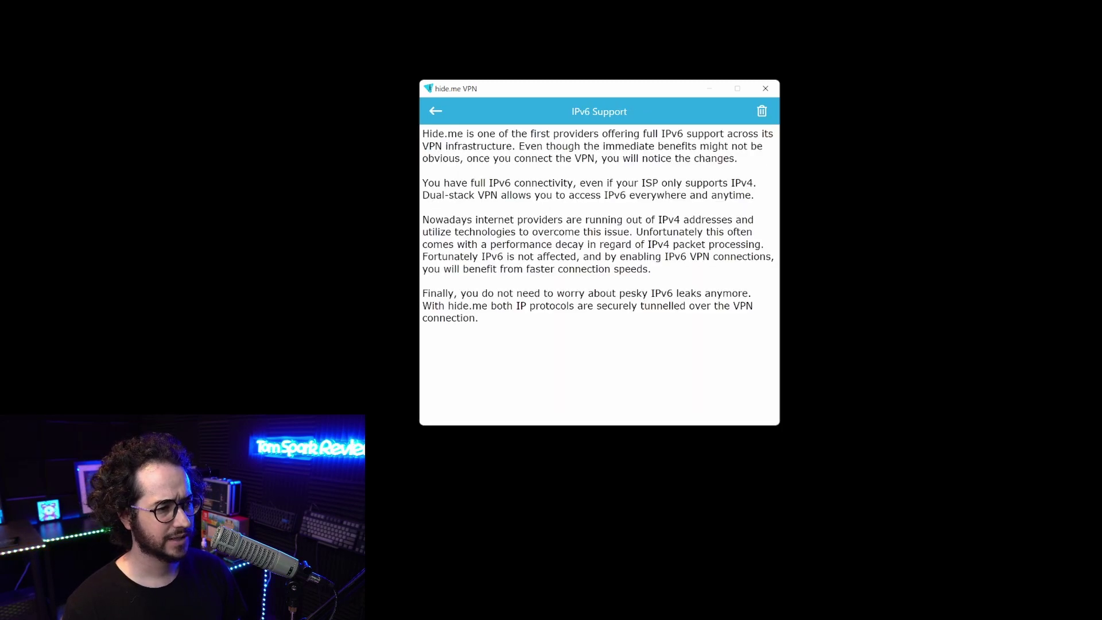
{"action": "left_click", "coordinate": [438, 113]}
{"action": "left_click", "coordinate": [436, 112]}
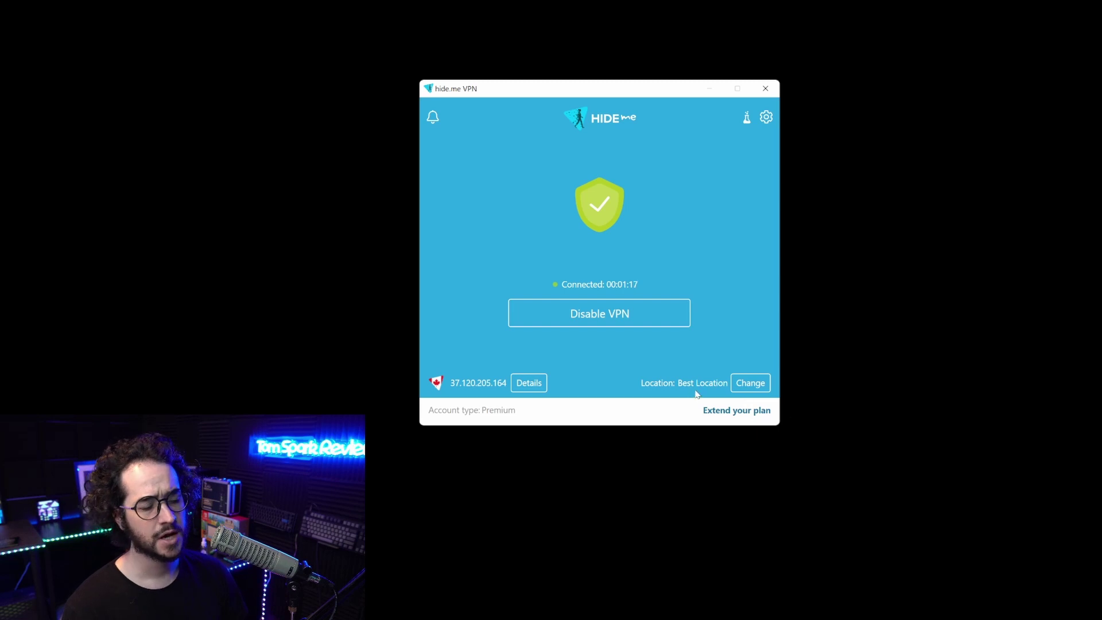
{"action": "left_click", "coordinate": [763, 392]}
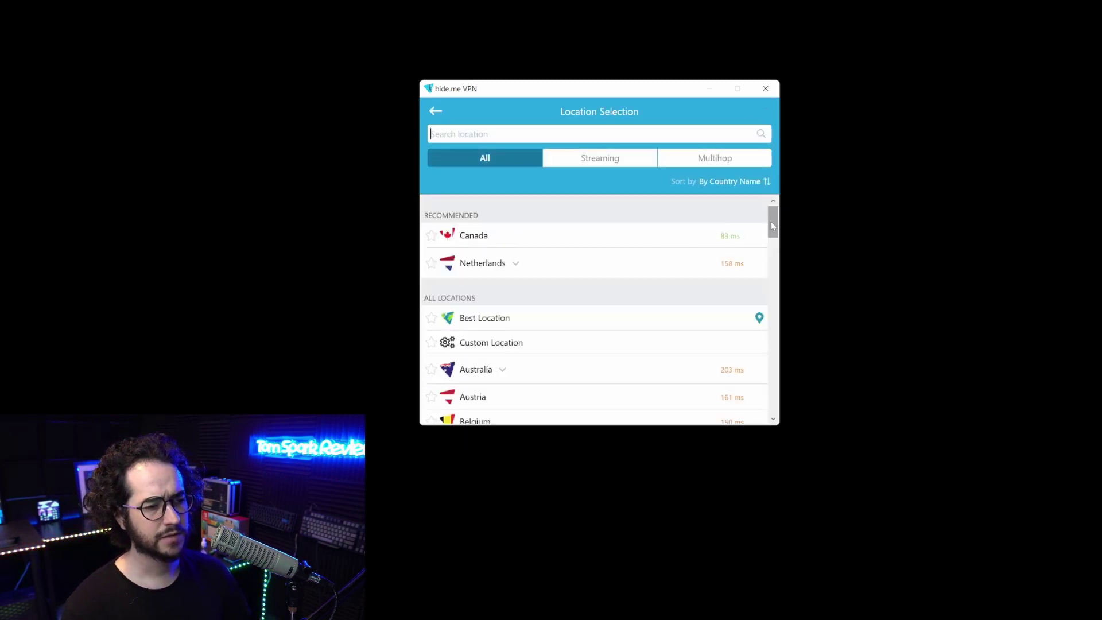
{"action": "left_click", "coordinate": [602, 156]}
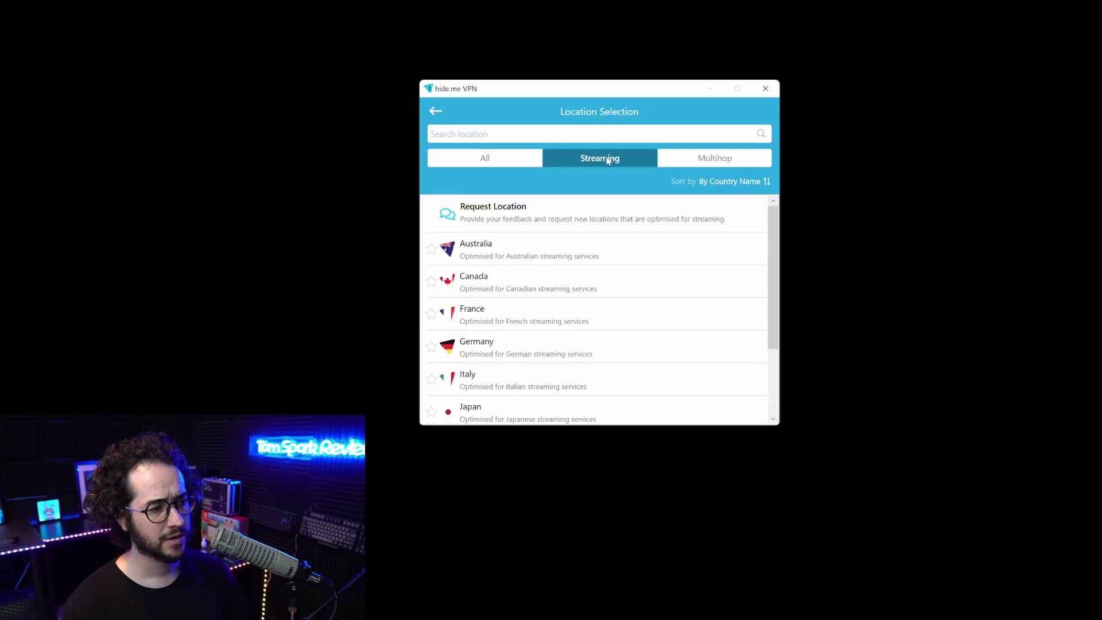
{"action": "left_click_drag", "start_coordinate": [772, 241], "coordinate": [788, 307]}
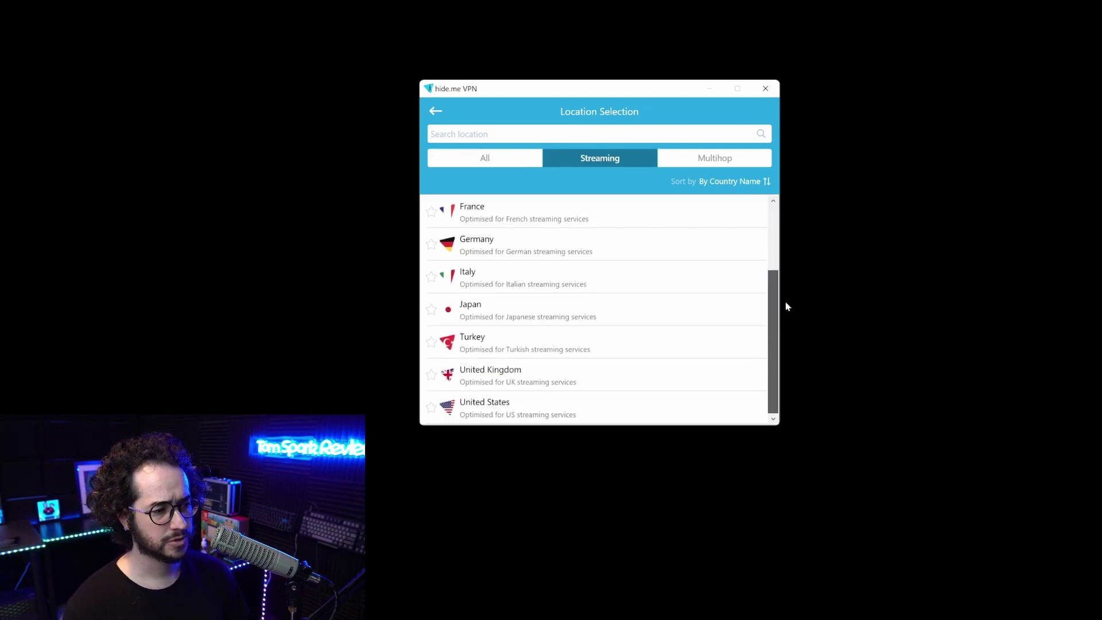
{"action": "scroll", "coordinate": [689, 287], "scroll_direction": "up", "scroll_amount": 5}
{"action": "left_click", "coordinate": [738, 161]}
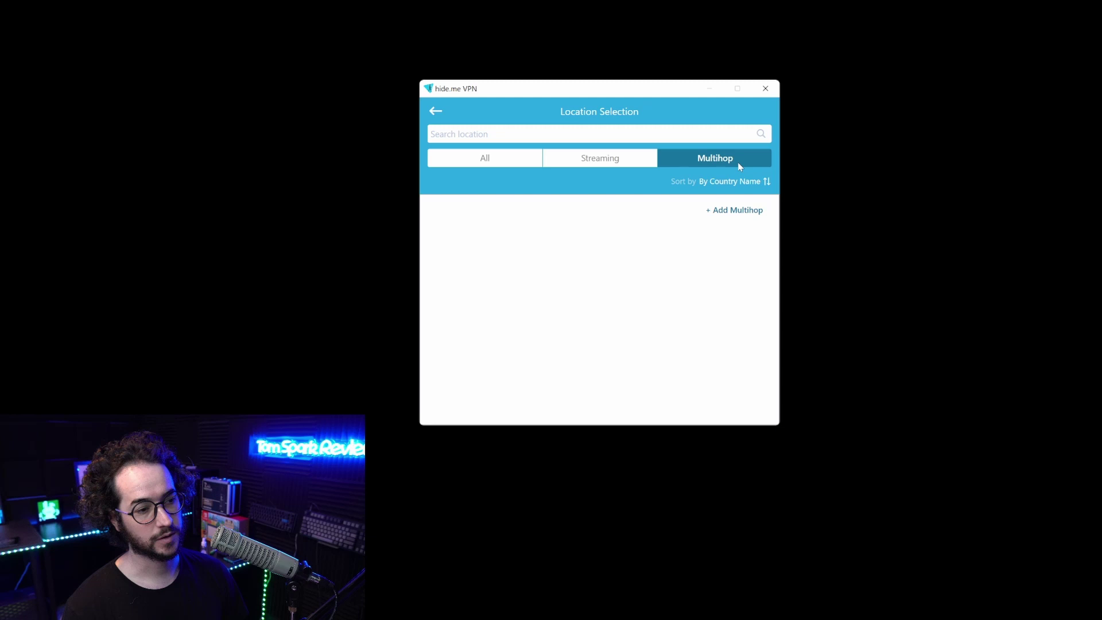
{"action": "left_click", "coordinate": [738, 211]}
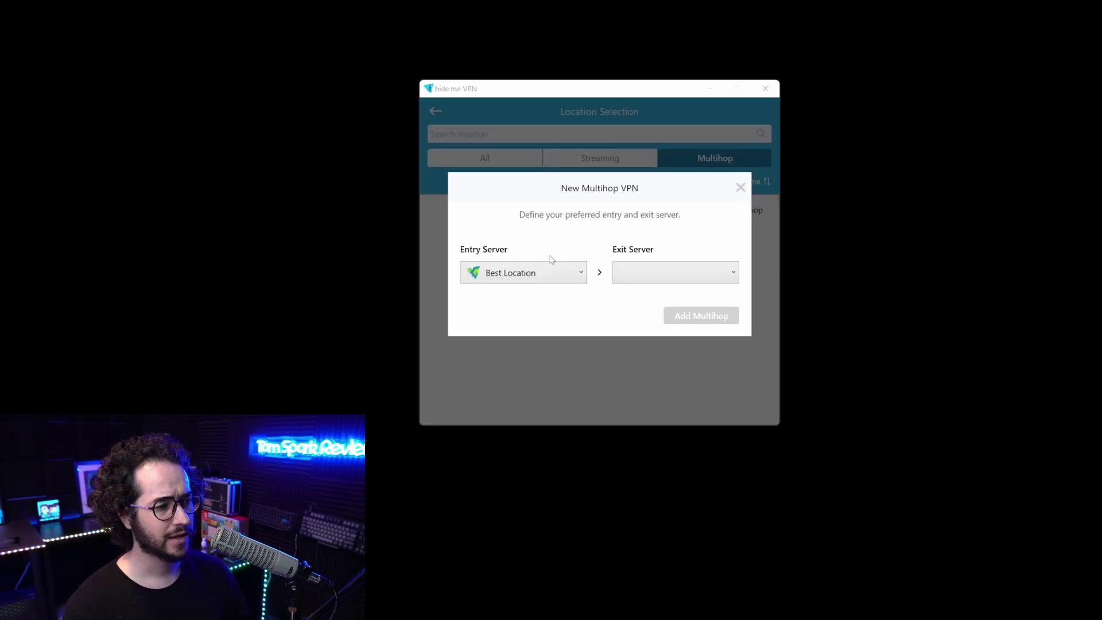
{"action": "left_click", "coordinate": [566, 280]}
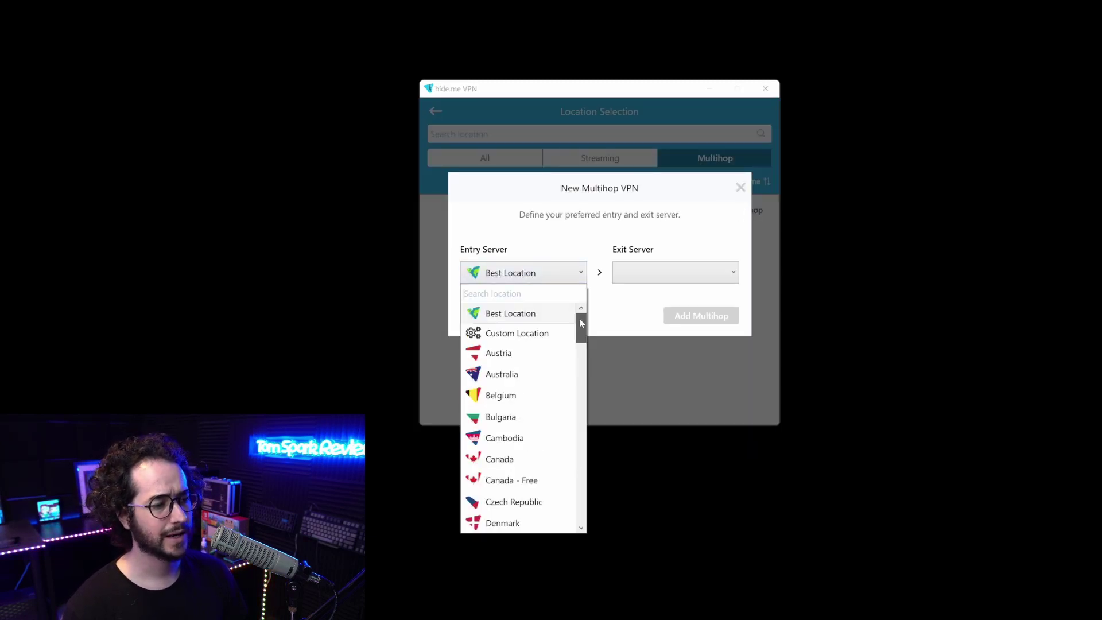
{"action": "left_click_drag", "start_coordinate": [579, 318], "coordinate": [598, 505]}
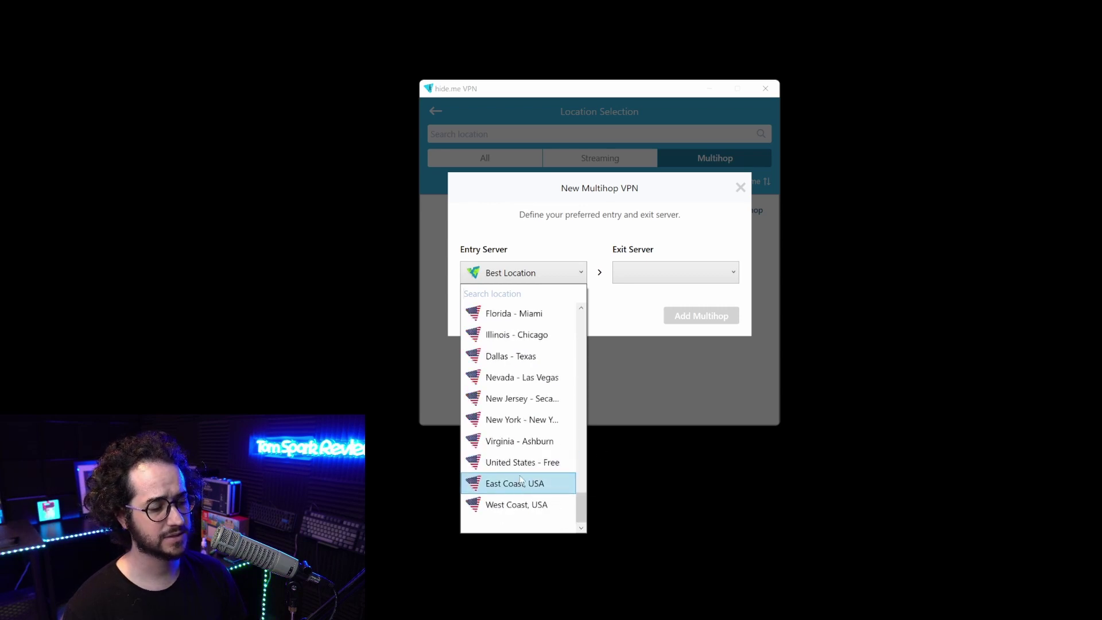
{"action": "left_click", "coordinate": [697, 280]}
{"action": "left_click", "coordinate": [700, 274]}
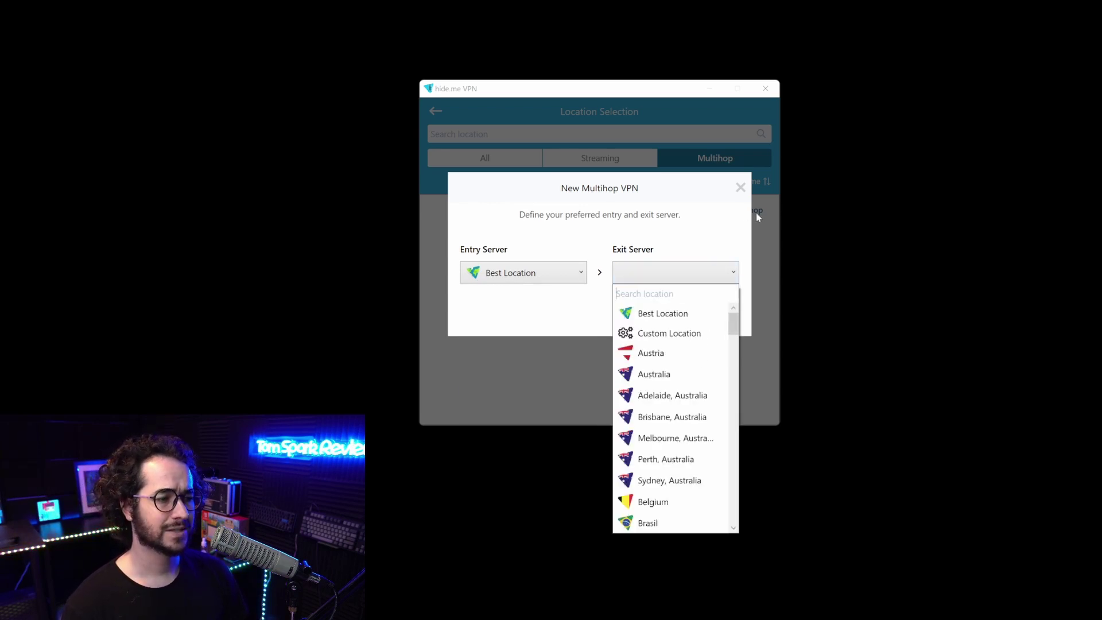
{"action": "left_click", "coordinate": [741, 190]}
{"action": "left_click", "coordinate": [741, 190]}
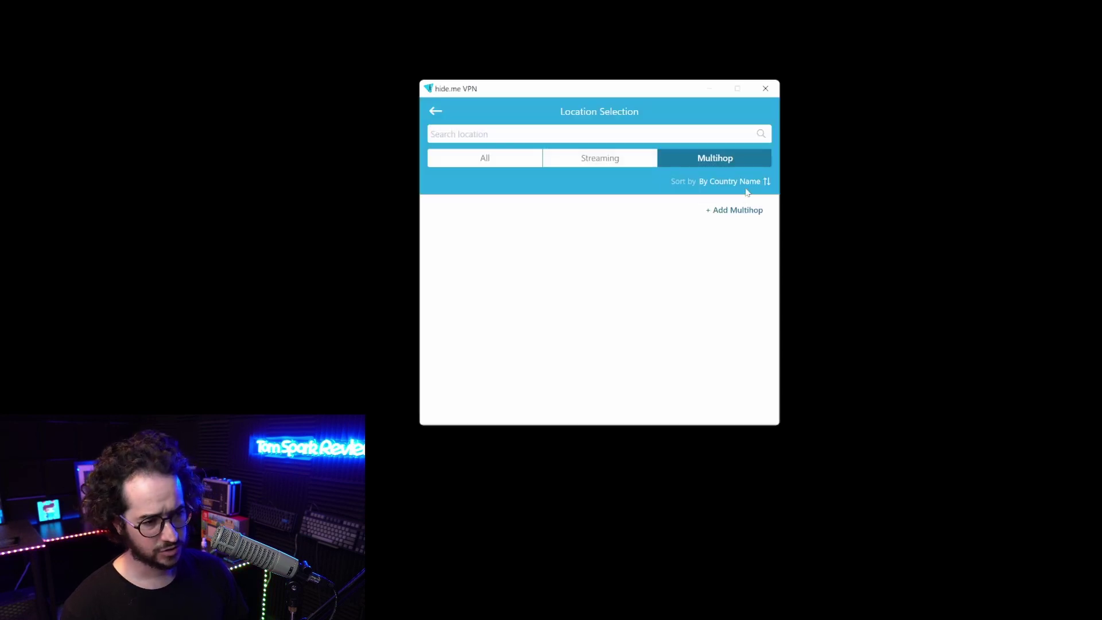
{"action": "left_click", "coordinate": [631, 160]}
{"action": "left_click", "coordinate": [519, 166]}
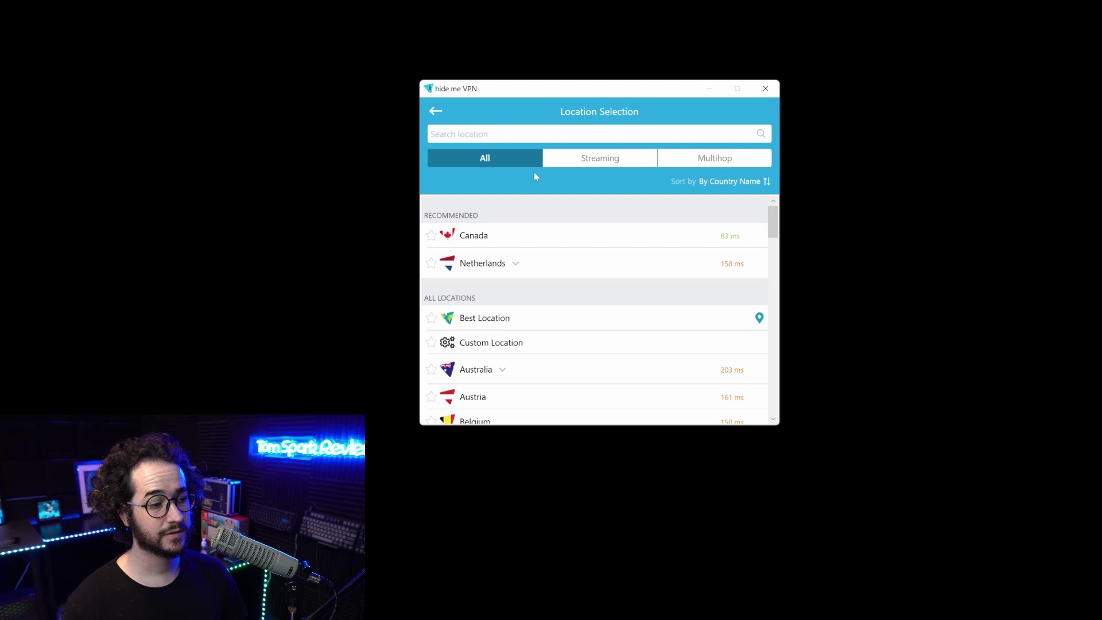
{"action": "left_click", "coordinate": [435, 111]}
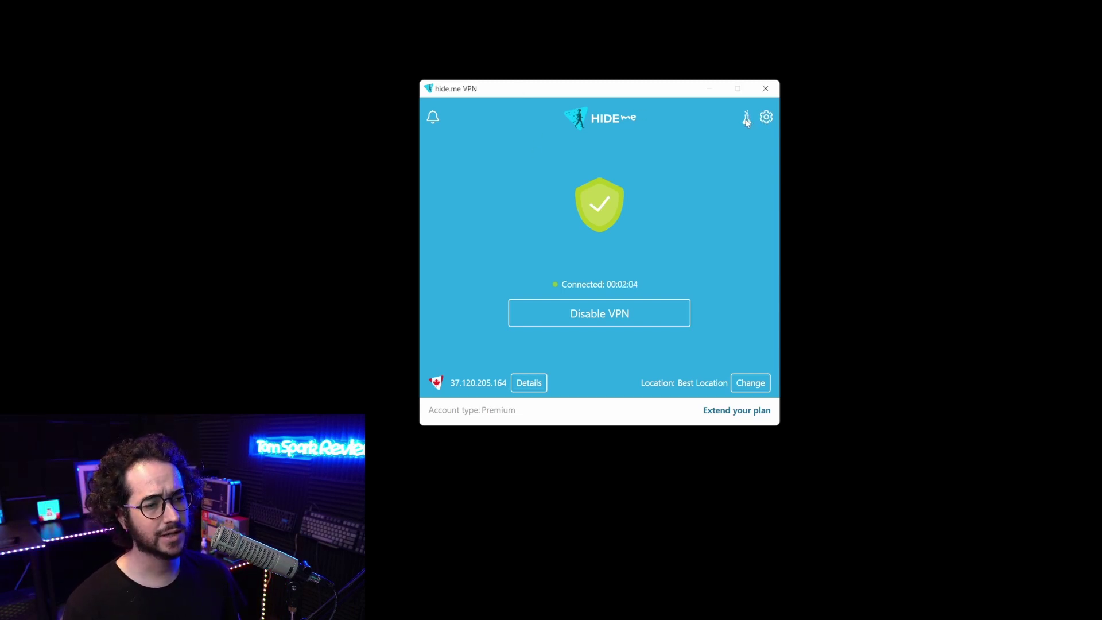
Open Lab Features and highlight the Bolt sentence about avoiding UDP for TCP traffic.
{"action": "left_click", "coordinate": [747, 119]}
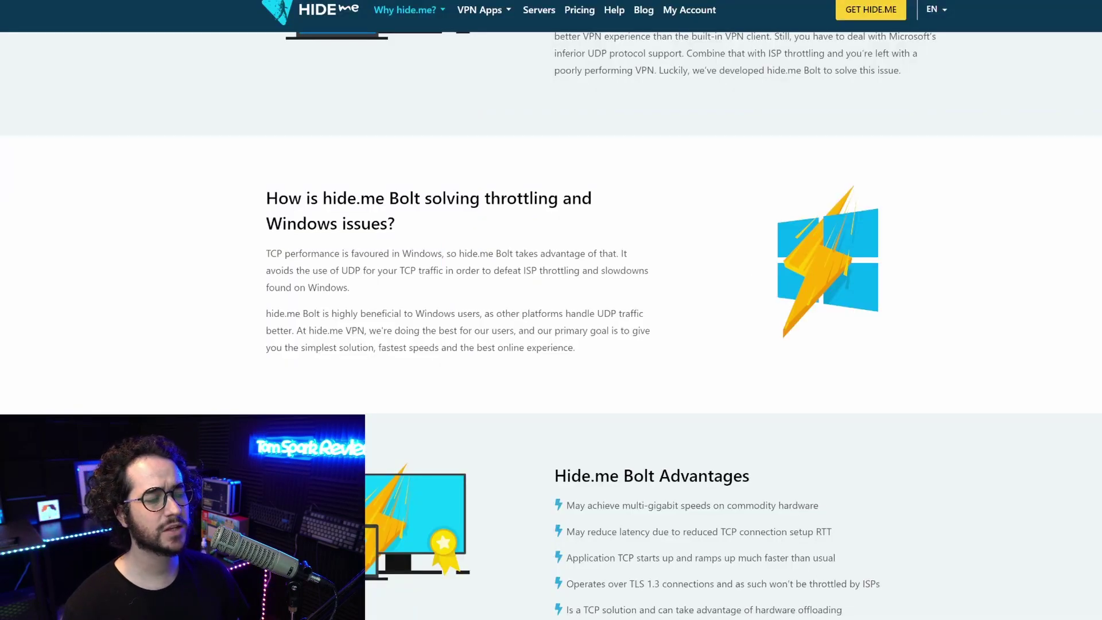
{"action": "left_click_drag", "start_coordinate": [341, 270], "coordinate": [640, 284]}
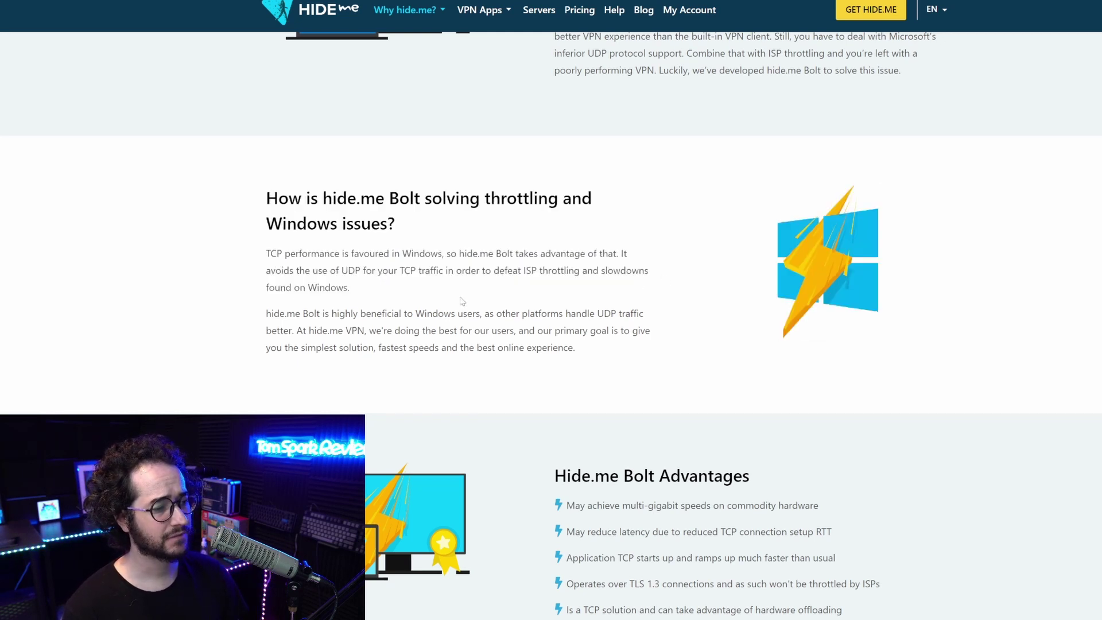
Highlight the Bolt-for-Windows paragraph, then scroll through Advantages to the Questions section.
{"action": "left_click_drag", "start_coordinate": [261, 310], "coordinate": [675, 340]}
{"action": "left_click", "coordinate": [860, 292]}
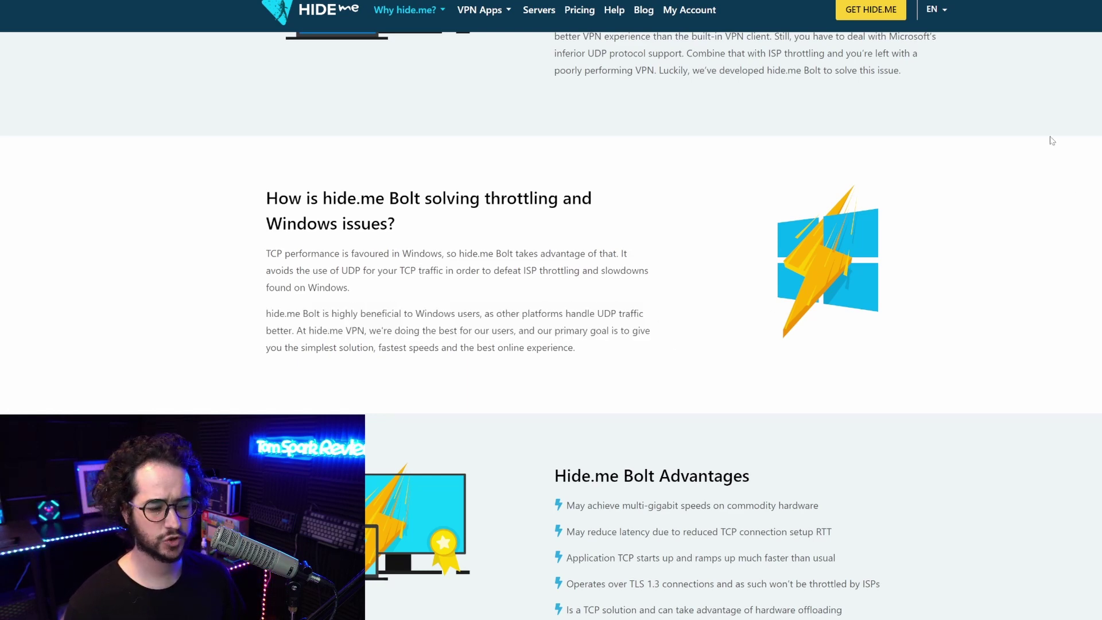
{"action": "scroll", "coordinate": [689, 209], "scroll_direction": "down", "scroll_amount": 4}
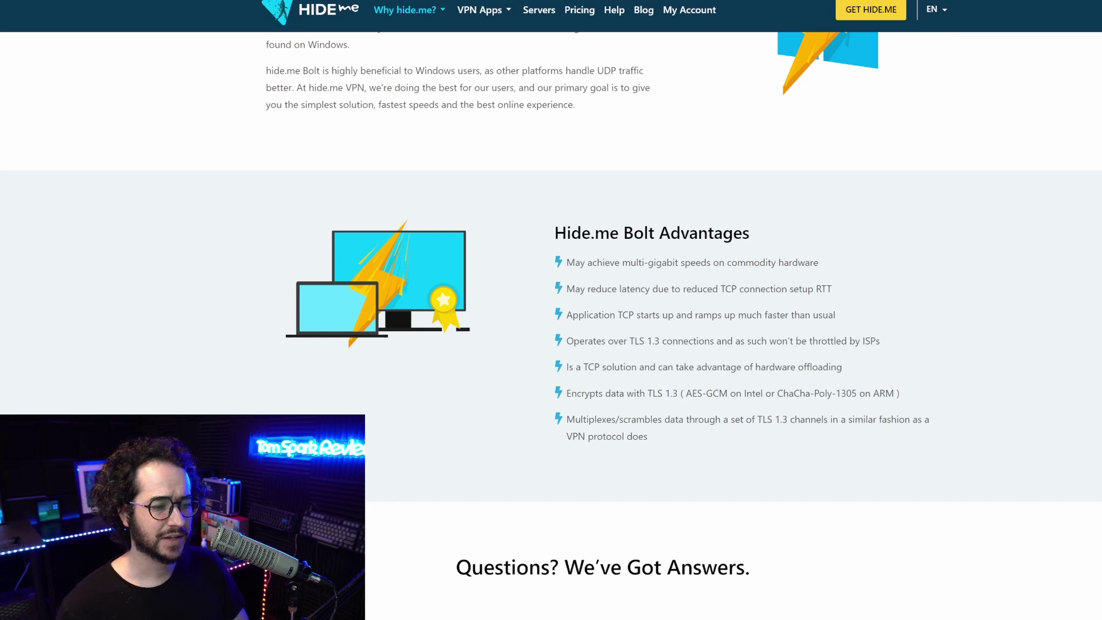
{"action": "scroll", "coordinate": [759, 255], "scroll_direction": "down", "scroll_amount": 3}
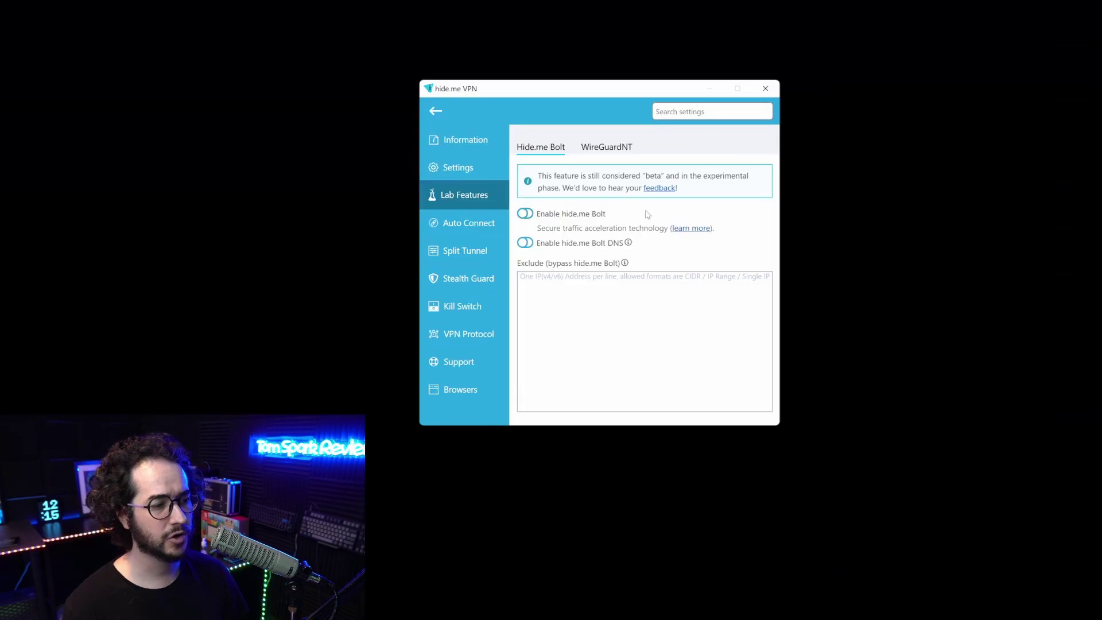
Switch hide.me Bolt on in Lab Features.
{"action": "left_click", "coordinate": [541, 220]}
{"action": "left_click", "coordinate": [525, 215]}
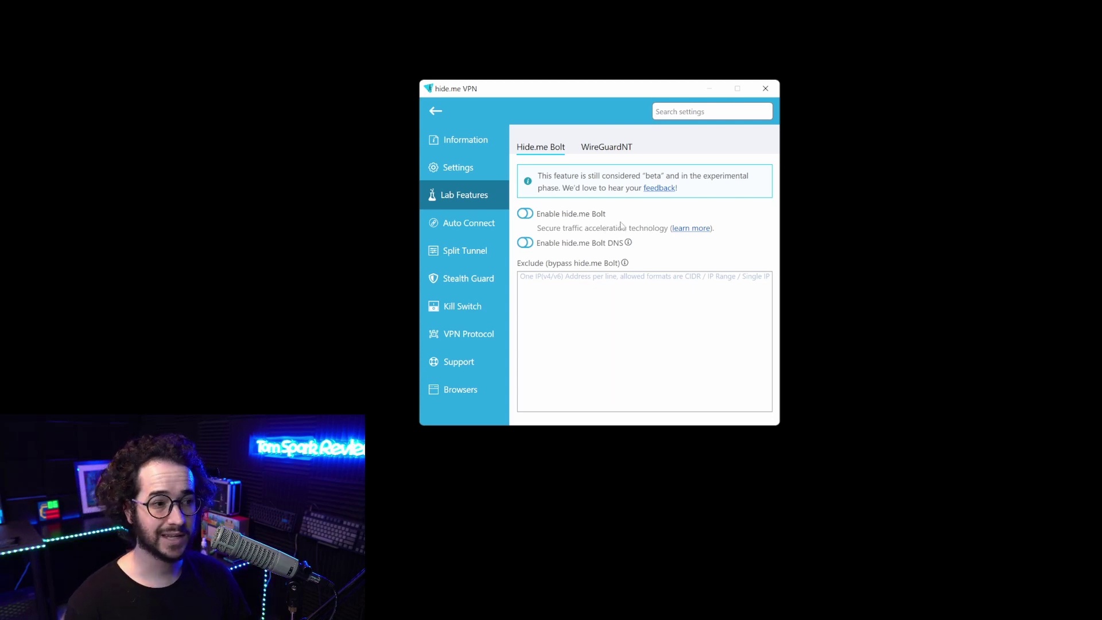
{"action": "left_click", "coordinate": [526, 216]}
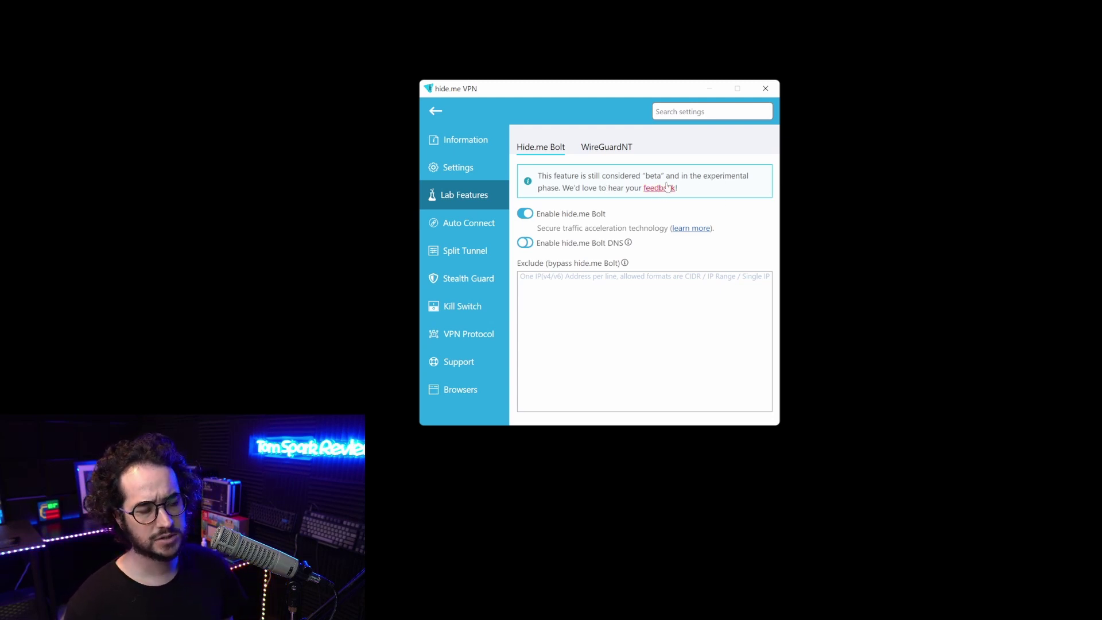
Turn off the WireGuardNT experimental option.
{"action": "left_click", "coordinate": [608, 147]}
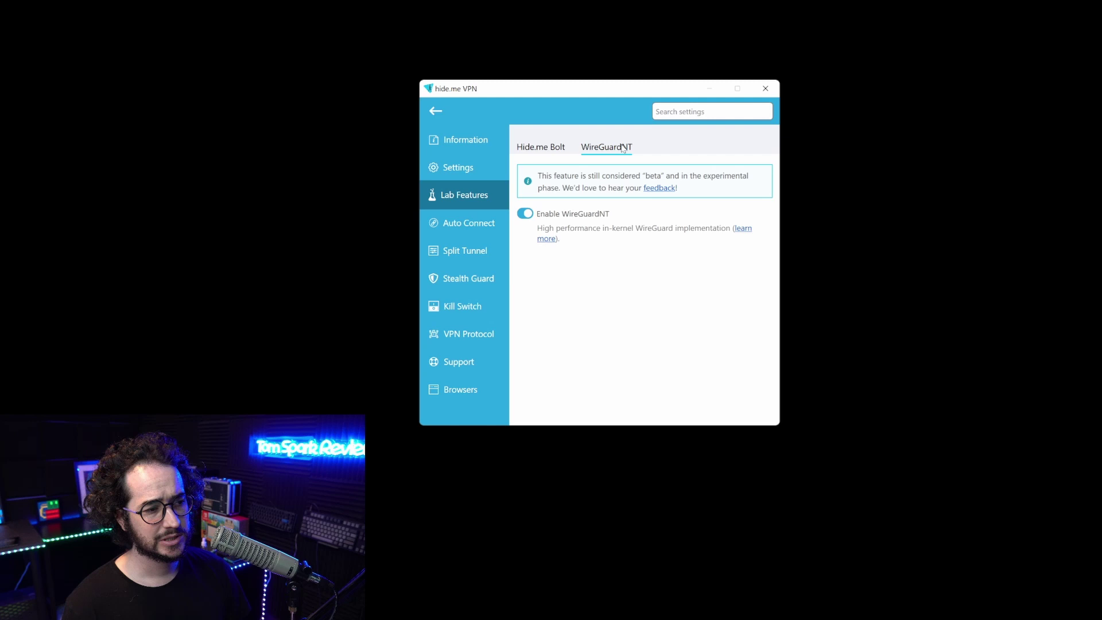
{"action": "left_click", "coordinate": [539, 148]}
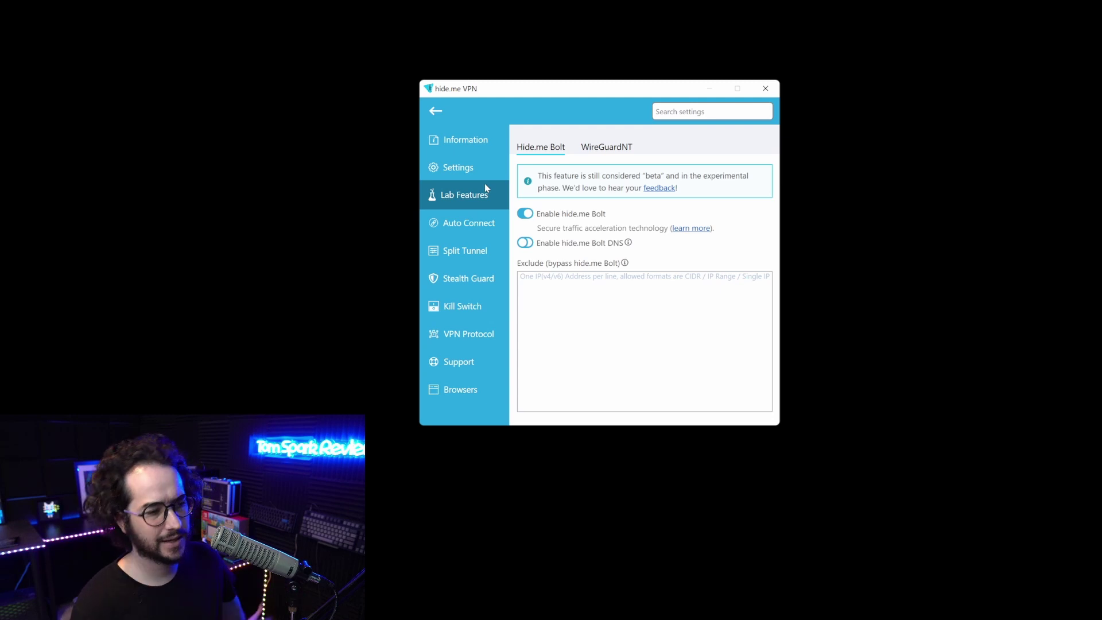
{"action": "left_click", "coordinate": [611, 149]}
{"action": "left_click", "coordinate": [554, 150]}
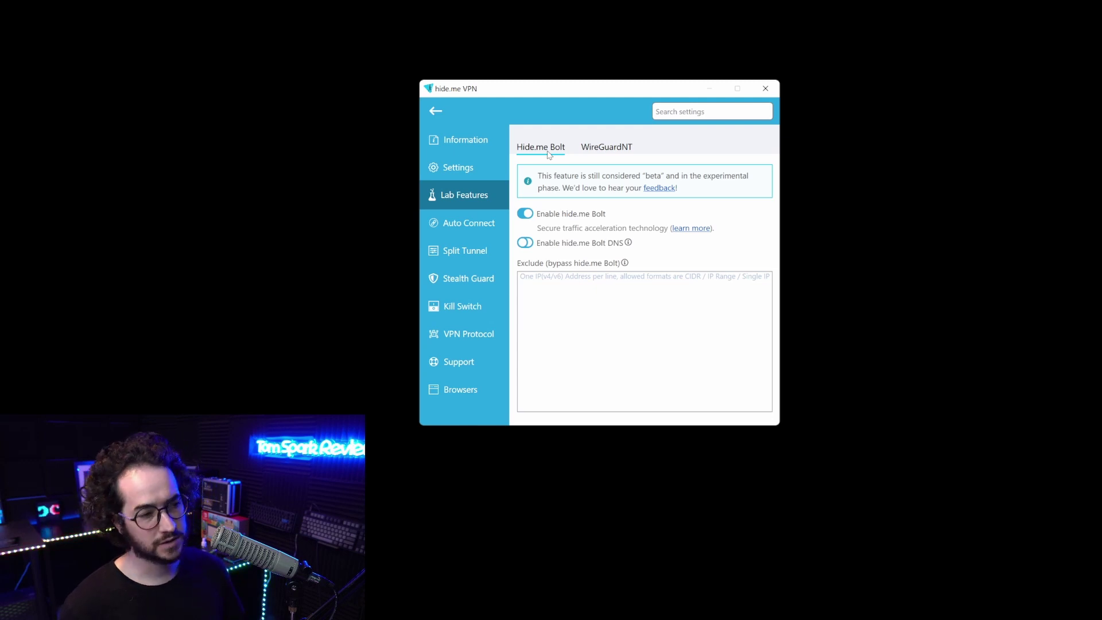
{"action": "left_click", "coordinate": [619, 150]}
{"action": "left_click", "coordinate": [564, 151]}
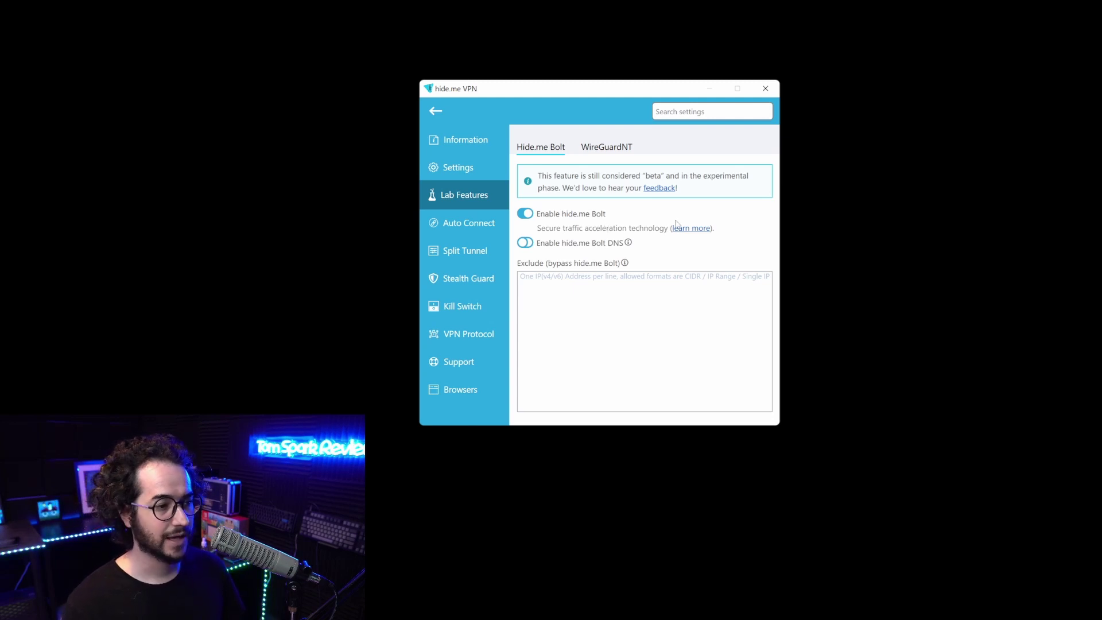
{"action": "left_click", "coordinate": [619, 151]}
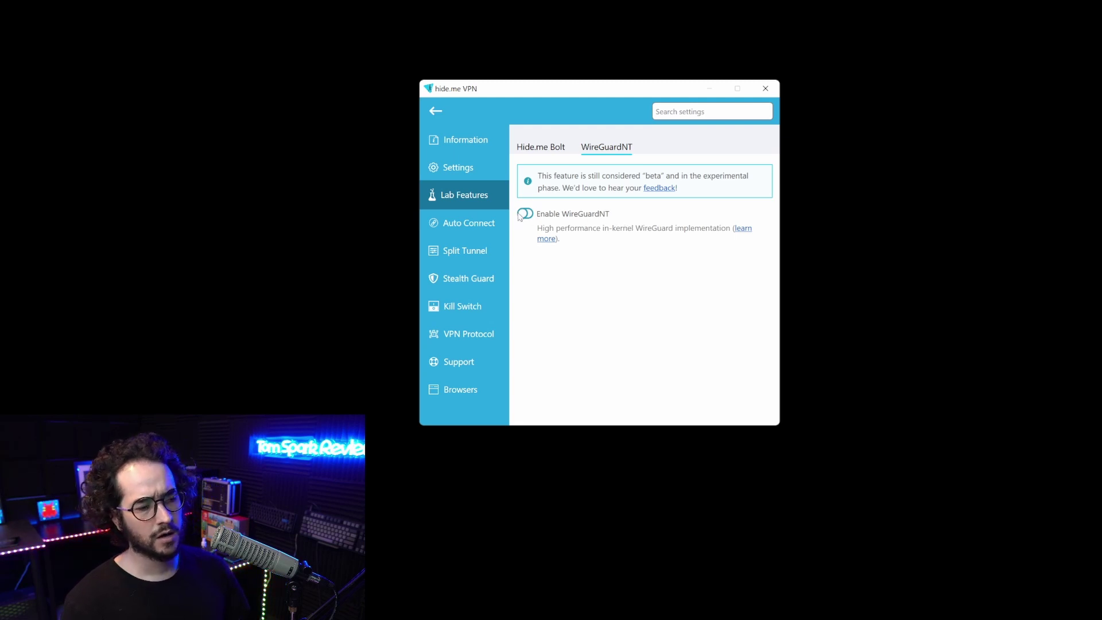
{"action": "left_click", "coordinate": [530, 215]}
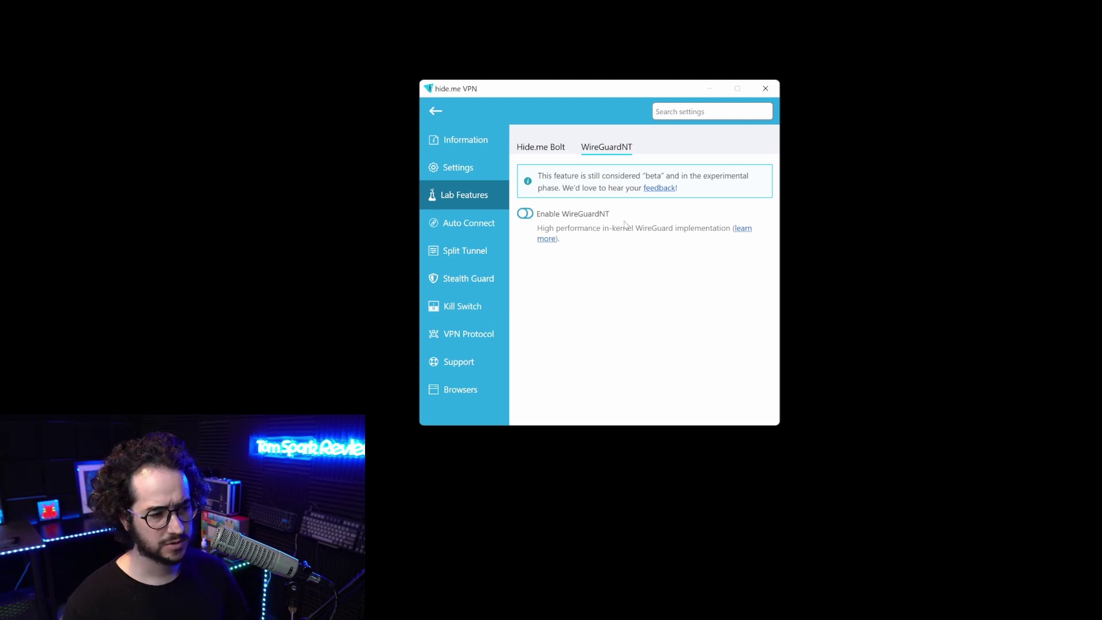
Back on the Hide.me Bolt options, enable hide.me Bolt DNS.
{"action": "left_click", "coordinate": [547, 151]}
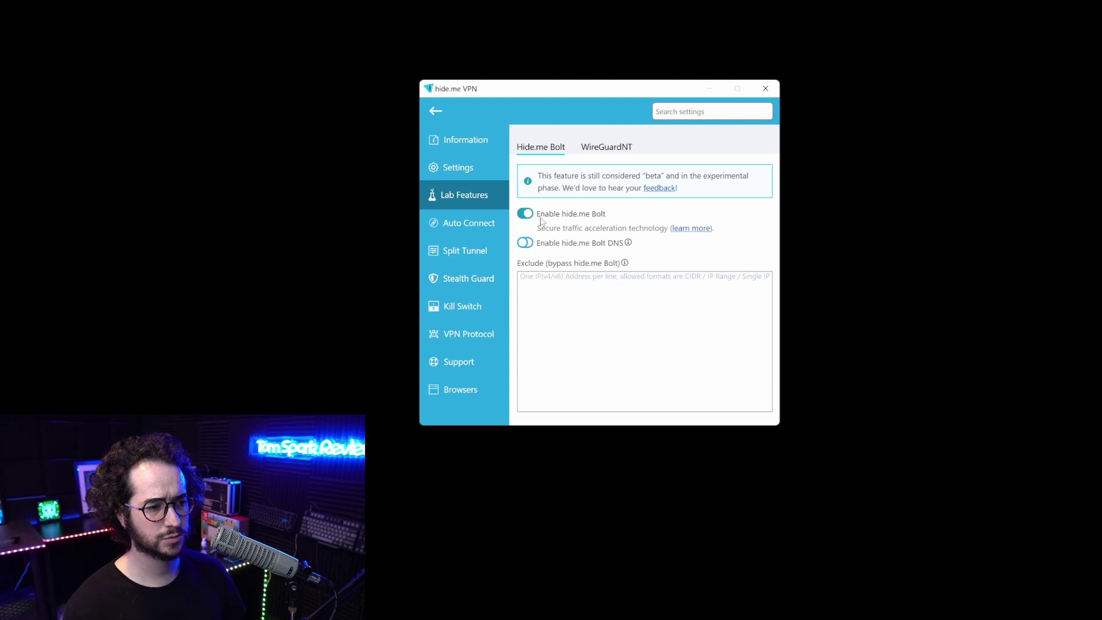
{"action": "left_click", "coordinate": [524, 242]}
{"action": "mouse_move", "coordinate": [630, 246]}
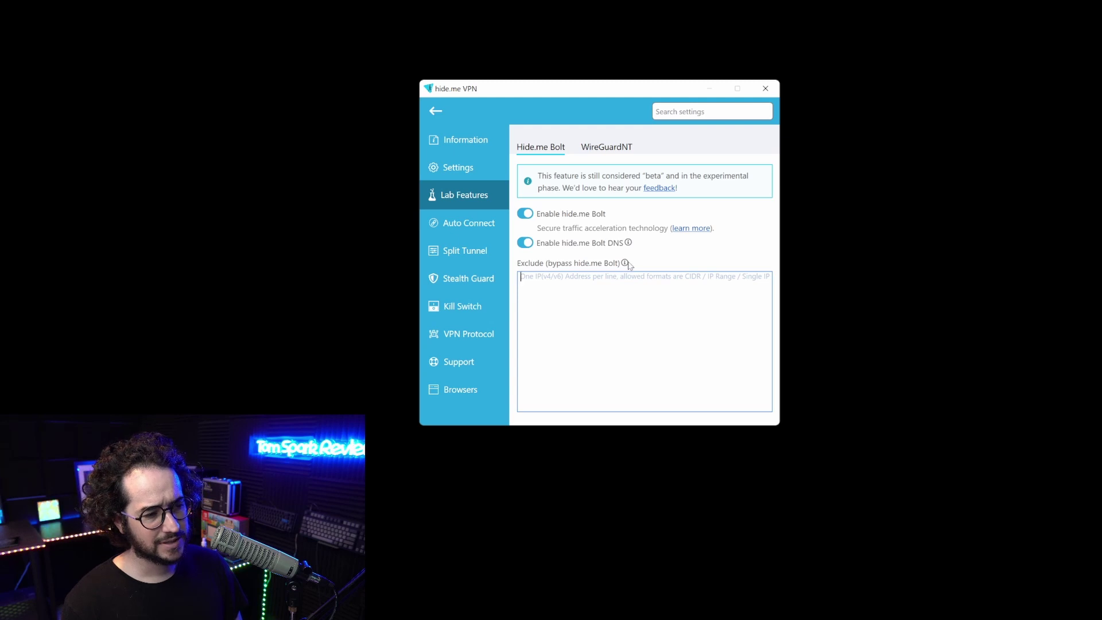
{"action": "mouse_move", "coordinate": [627, 266]}
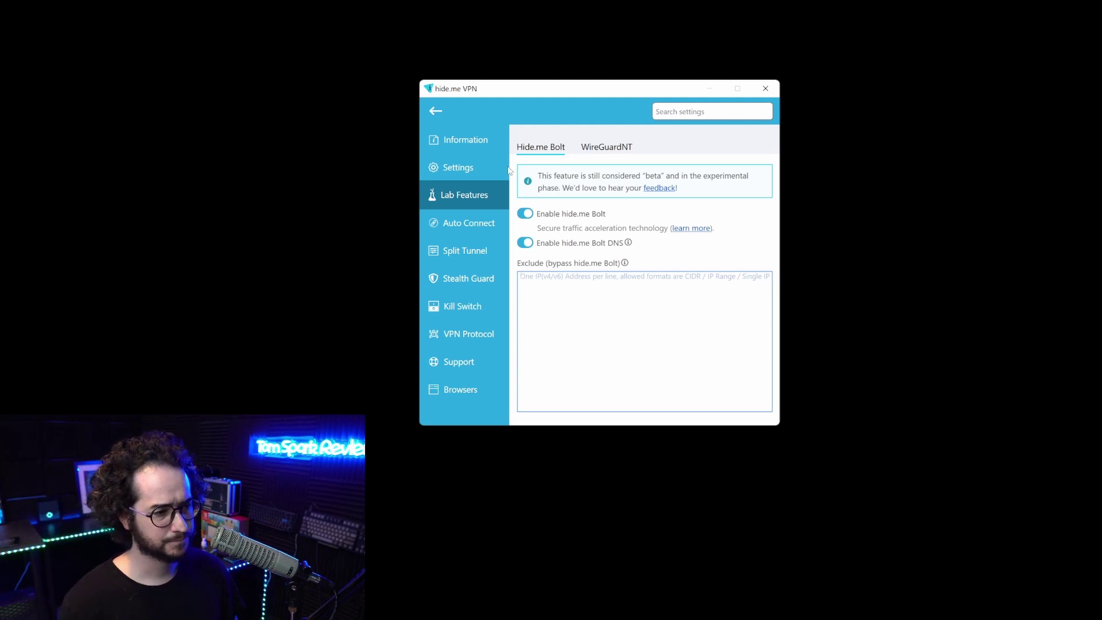
Enable 'Use colored icons' in the general Settings and move on to the Network settings.
{"action": "left_click", "coordinate": [436, 111]}
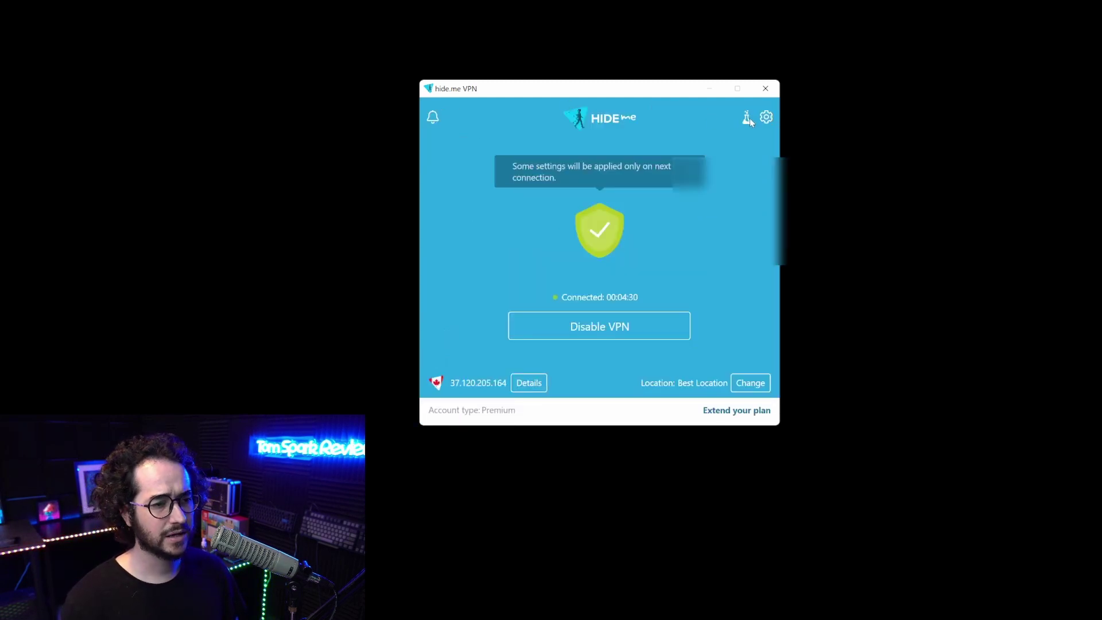
{"action": "left_click", "coordinate": [767, 118]}
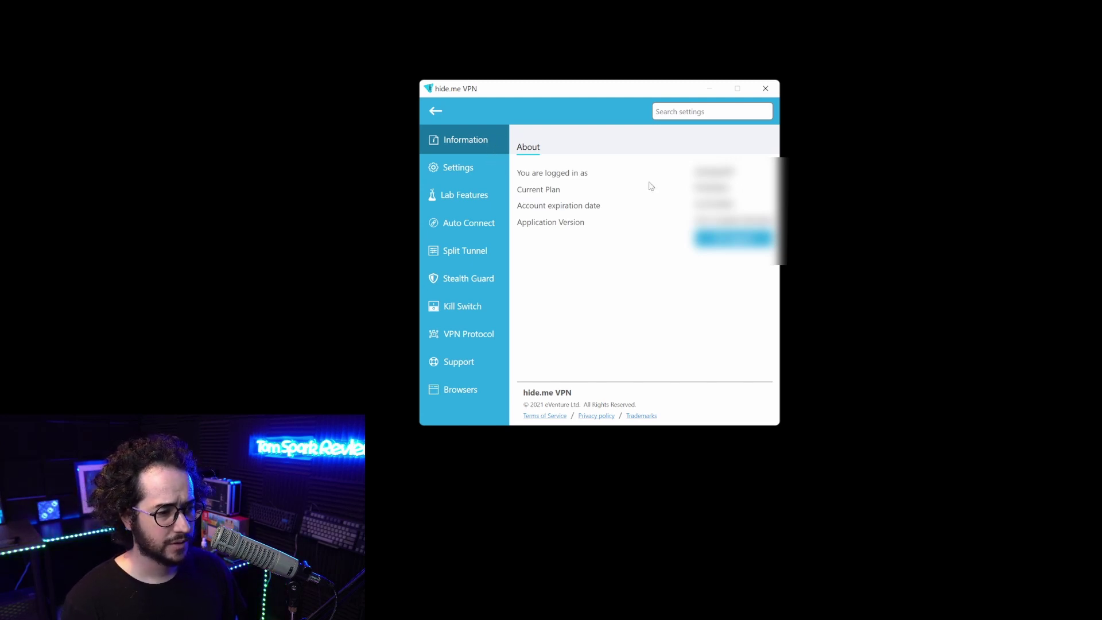
{"action": "left_click", "coordinate": [478, 171]}
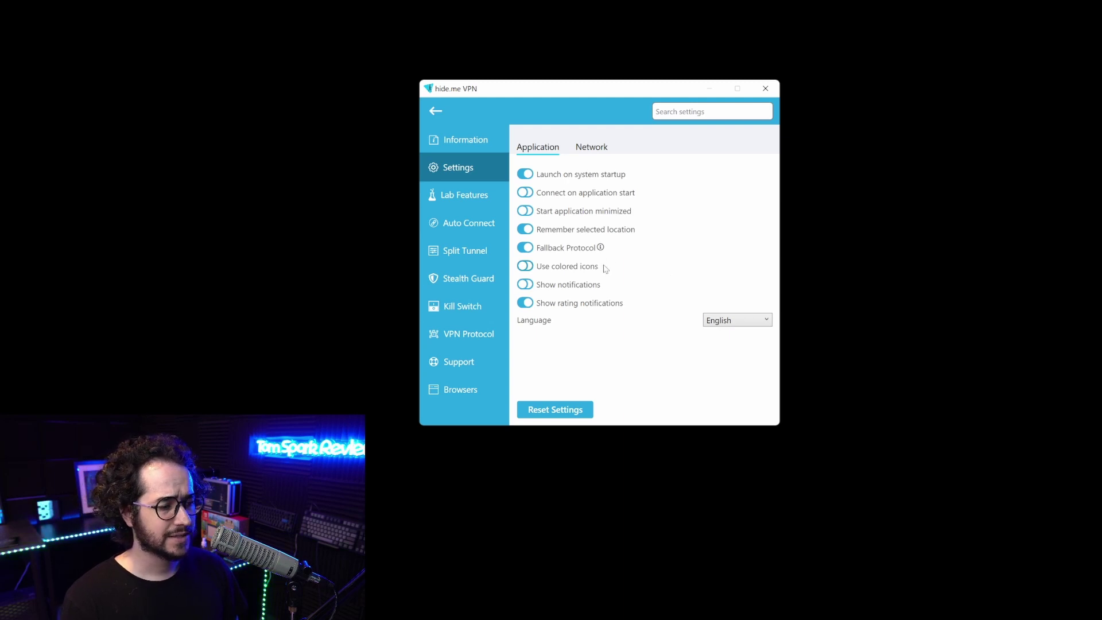
{"action": "left_click", "coordinate": [524, 266]}
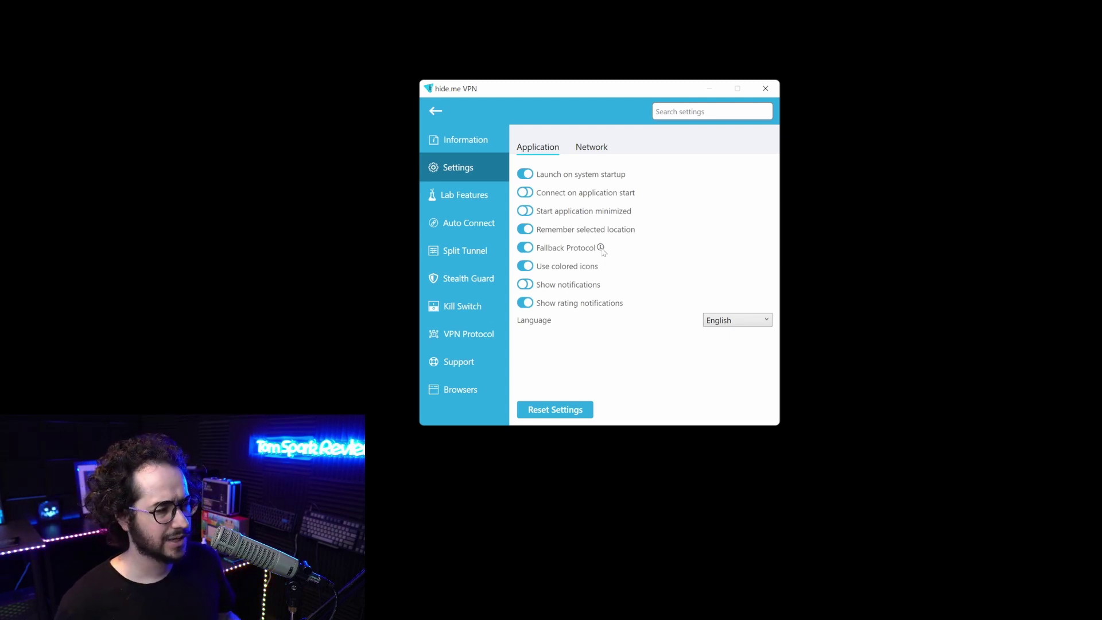
{"action": "left_click", "coordinate": [603, 150]}
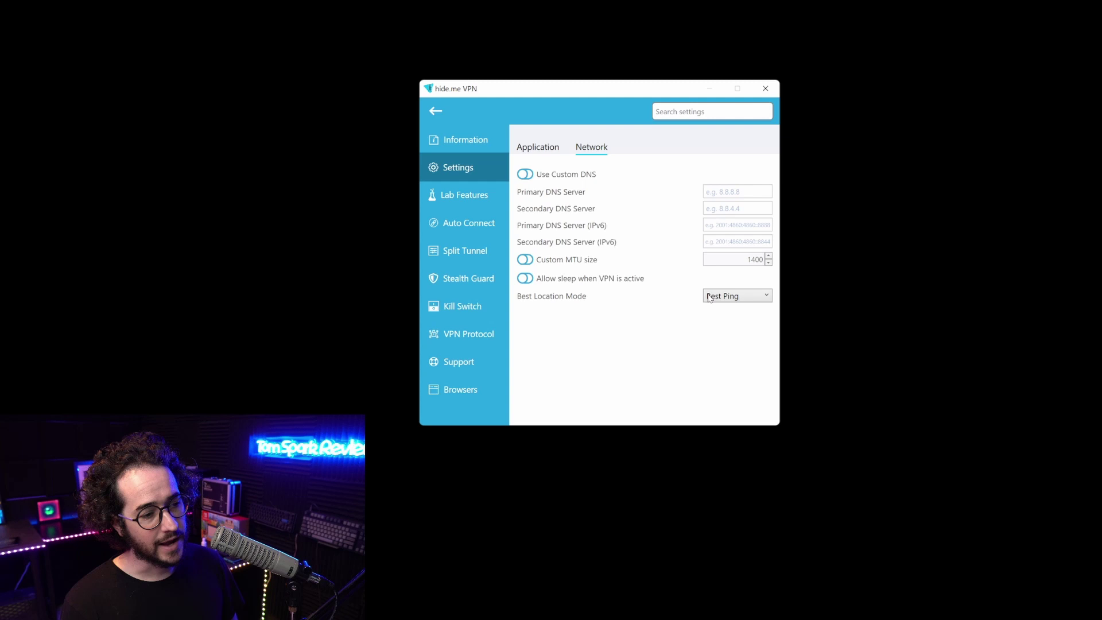
Change Best Location Mode from Best Ping to Nearest Location.
{"action": "left_click", "coordinate": [732, 297]}
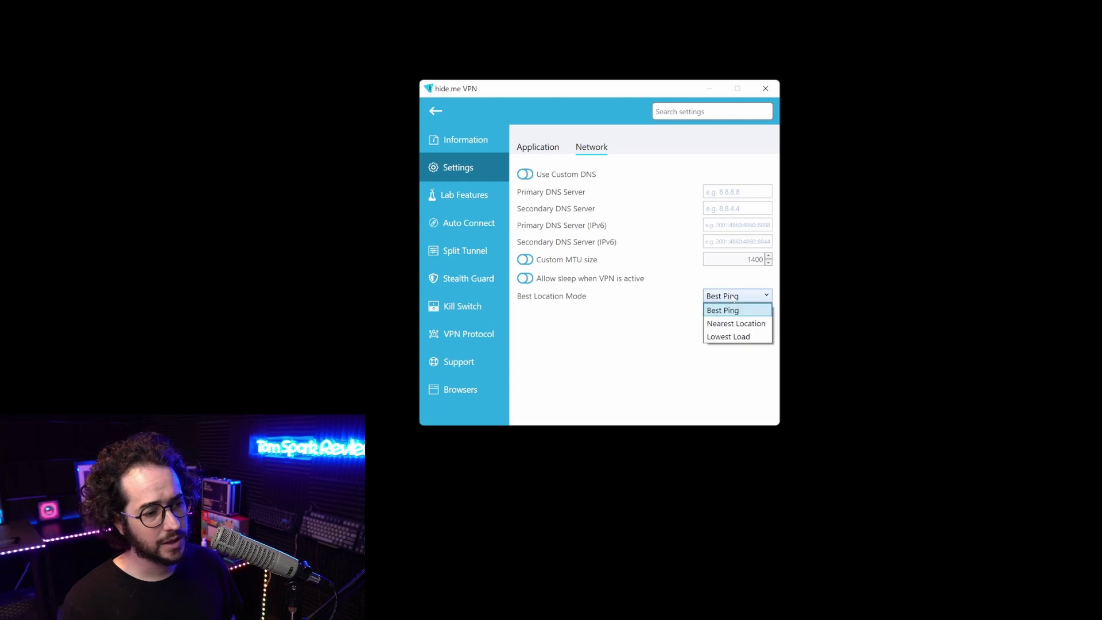
{"action": "left_click", "coordinate": [763, 296]}
{"action": "left_click", "coordinate": [721, 299]}
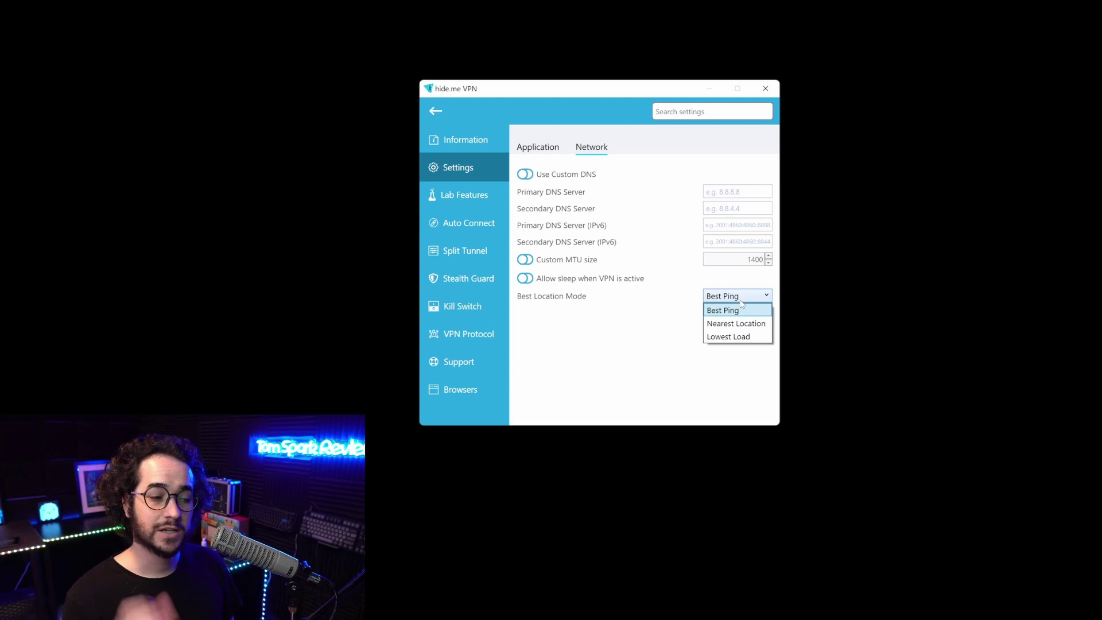
{"action": "left_click", "coordinate": [745, 324]}
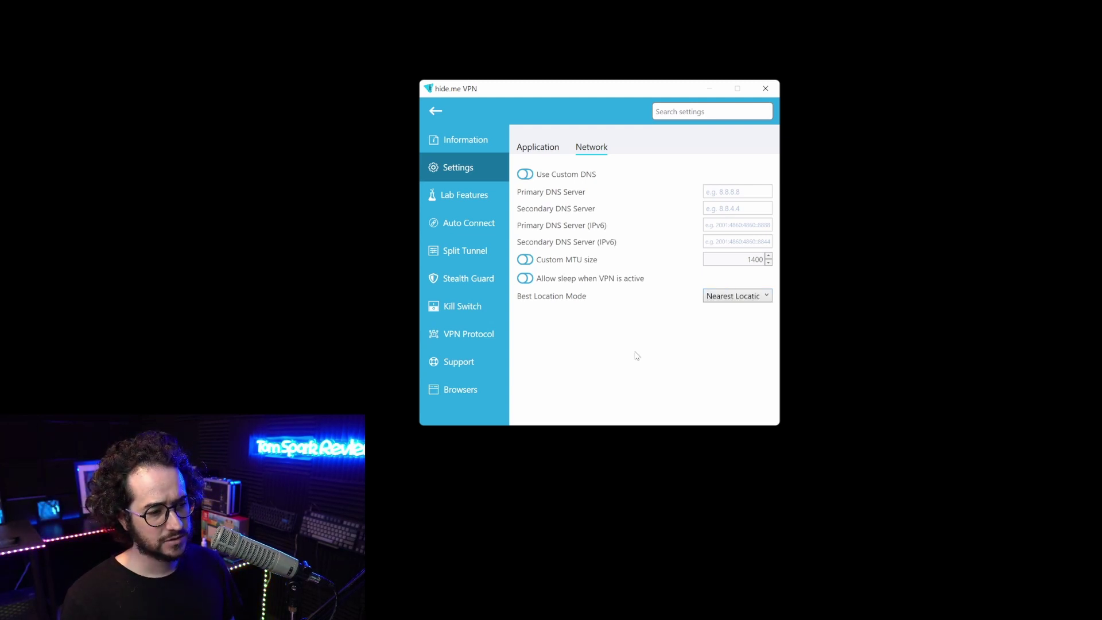
{"action": "left_click", "coordinate": [744, 299]}
{"action": "left_click", "coordinate": [746, 323]}
{"action": "left_click", "coordinate": [754, 298]}
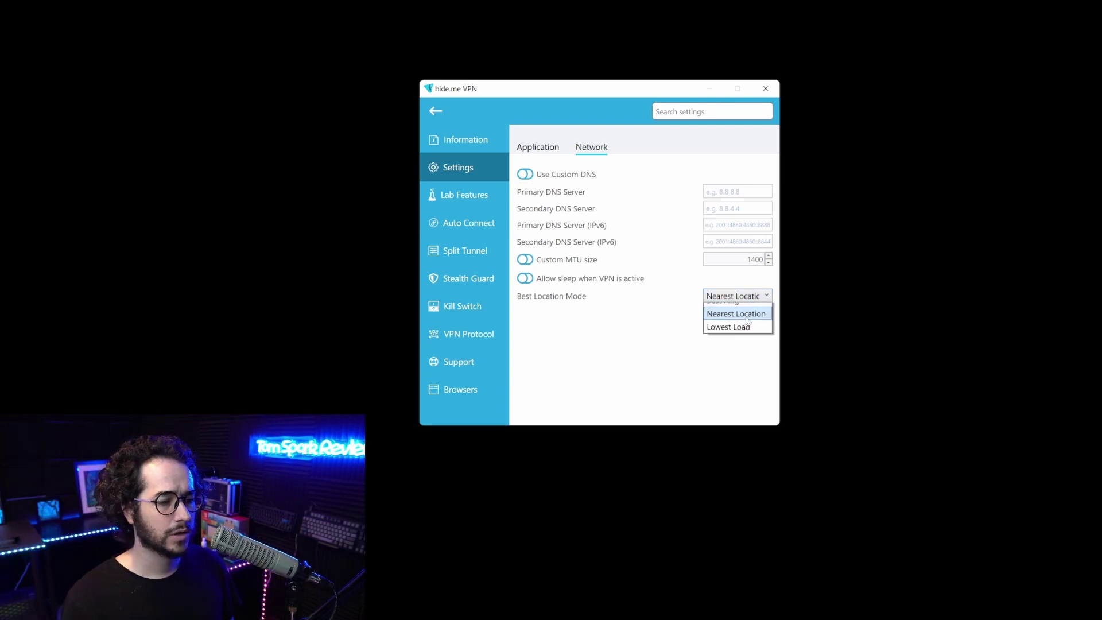
{"action": "left_click", "coordinate": [751, 324]}
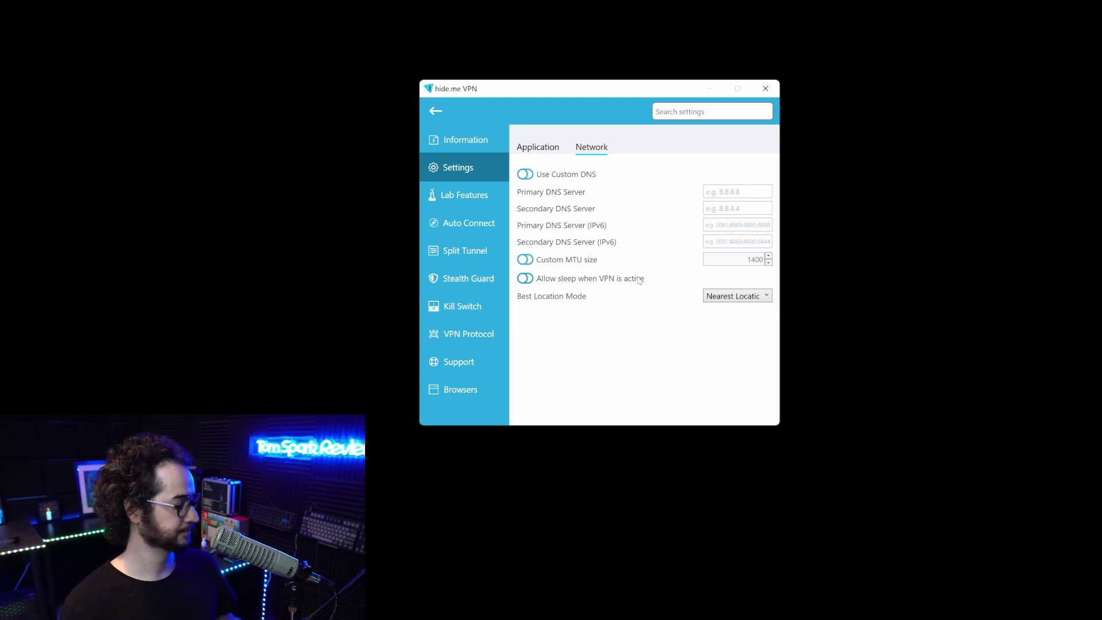
{"action": "left_click", "coordinate": [477, 197]}
Check the Ethernet default action choices, leaving Ask, and switch Auto Connect off.
{"action": "left_click", "coordinate": [471, 225]}
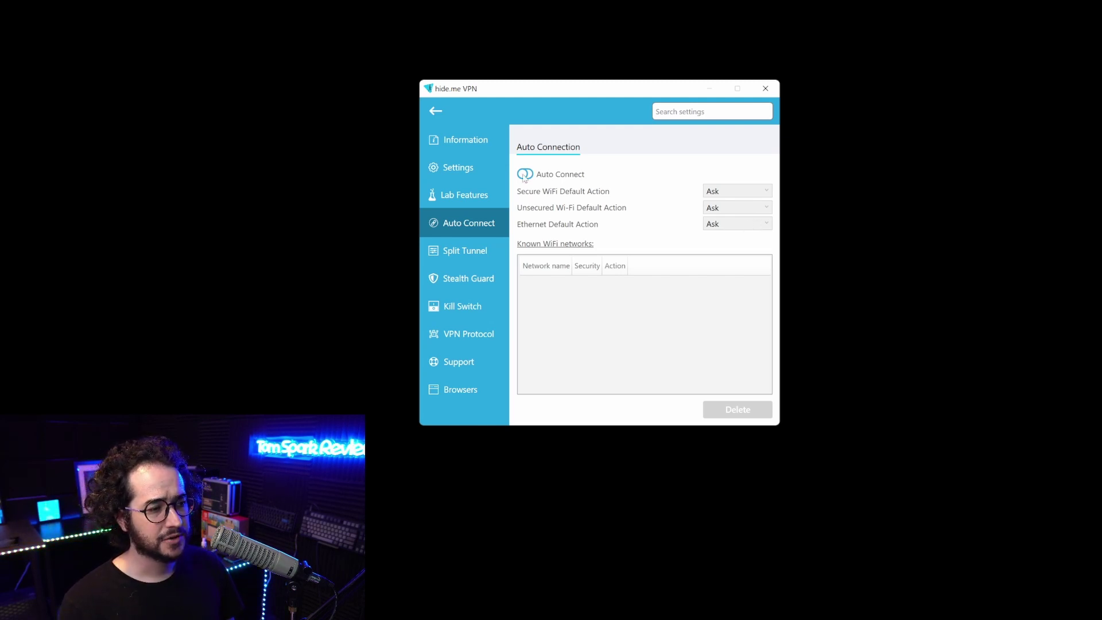
{"action": "left_click", "coordinate": [761, 230]}
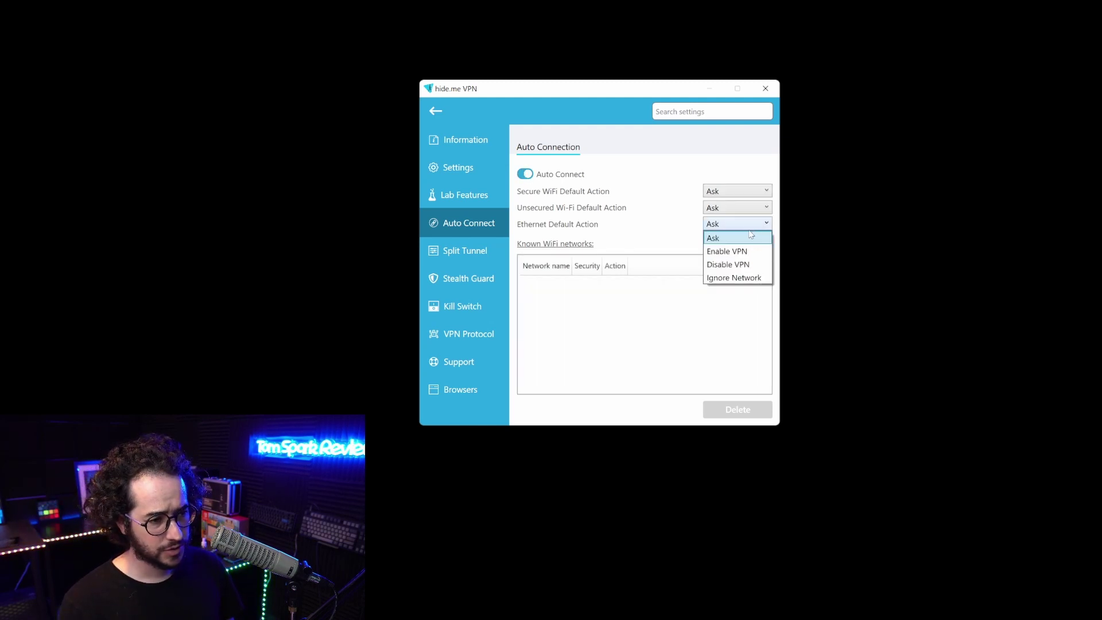
{"action": "left_click", "coordinate": [531, 177]}
{"action": "left_click", "coordinate": [526, 175]}
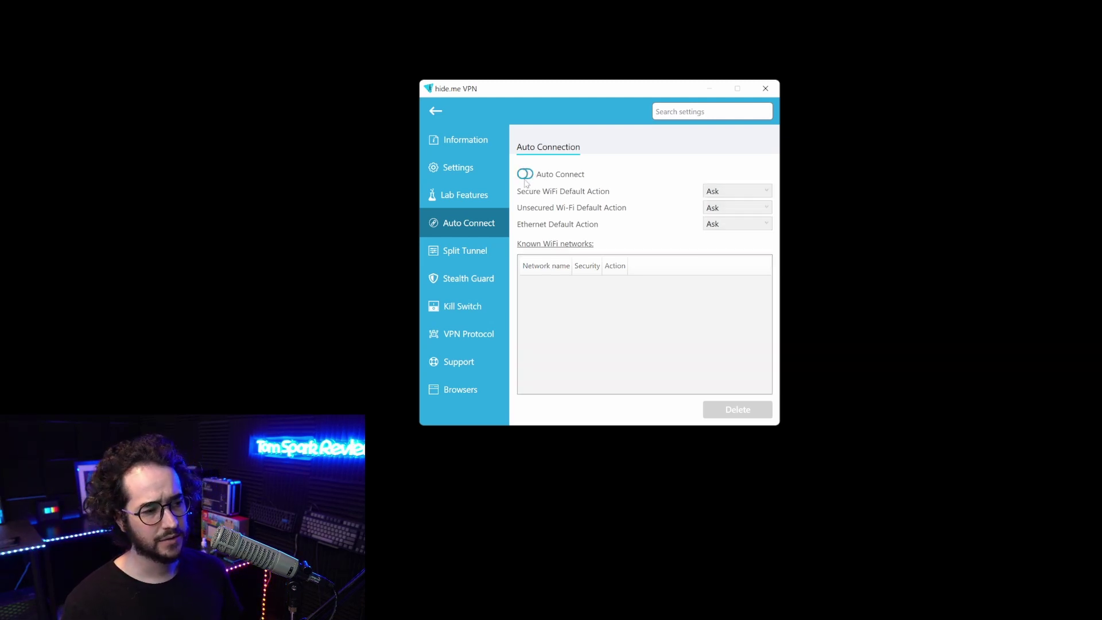
Look over Split Tunnel, then view Stealth Guard with Disable Stealth Guard kept selected.
{"action": "left_click", "coordinate": [462, 253]}
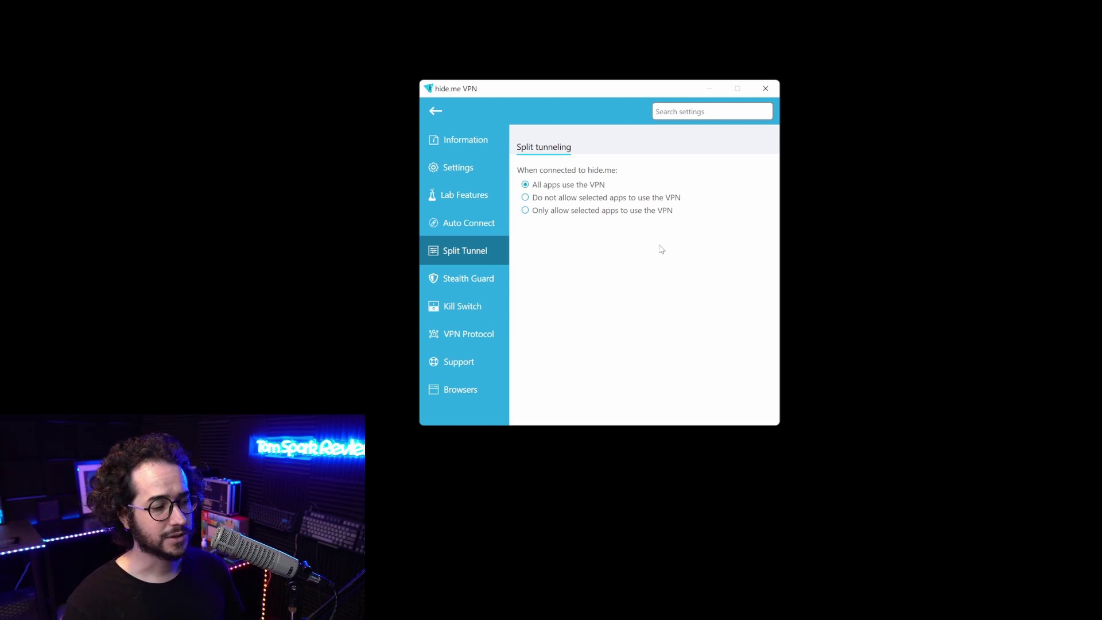
{"action": "left_click", "coordinate": [482, 281]}
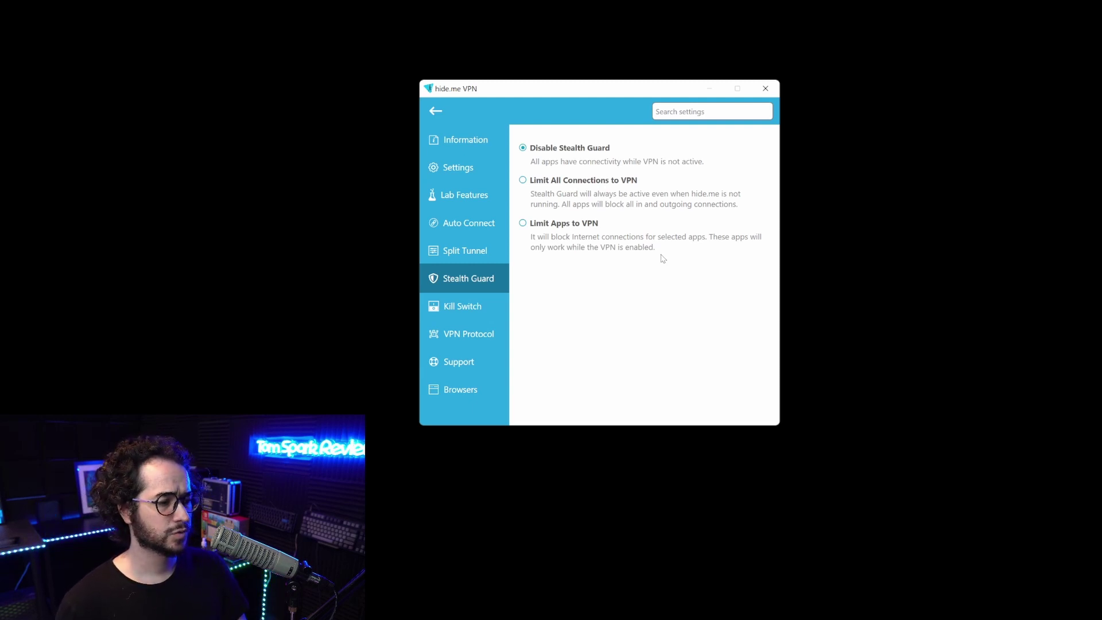
Review the Kill Switch configuration and Custom scripts, then view VPN Protocol with WireGuard selected.
{"action": "left_click", "coordinate": [437, 306]}
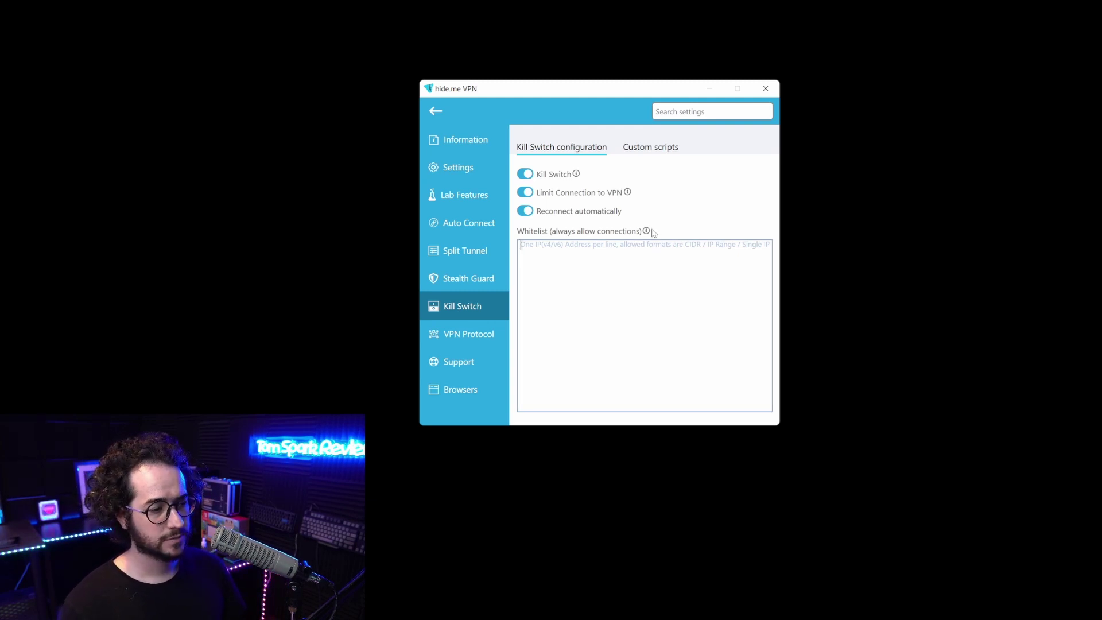
{"action": "left_click", "coordinate": [661, 147]}
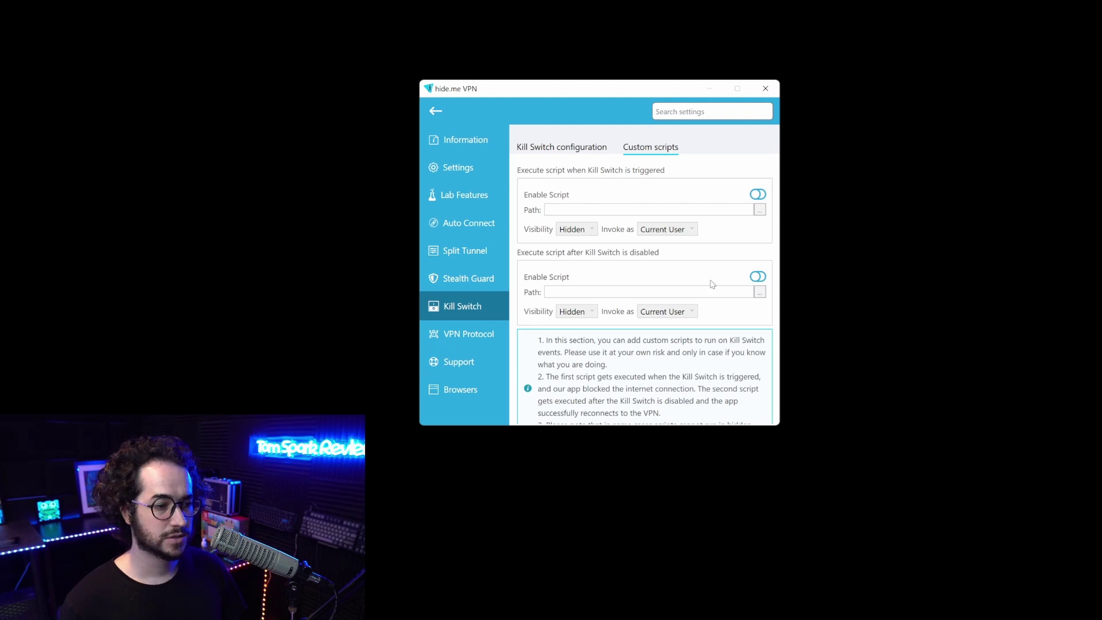
{"action": "left_click", "coordinate": [565, 151]}
{"action": "left_click", "coordinate": [486, 333]}
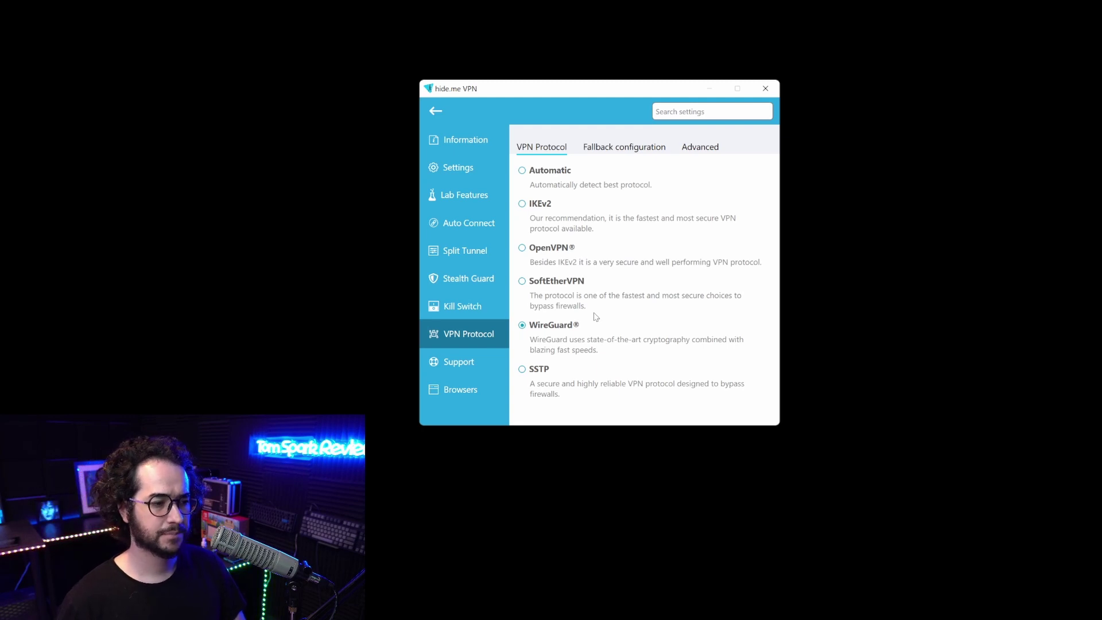
After trying SoftEtherVPN and Automatic, settle on WireGuard and show the Fallback configuration list.
{"action": "left_click", "coordinate": [577, 284]}
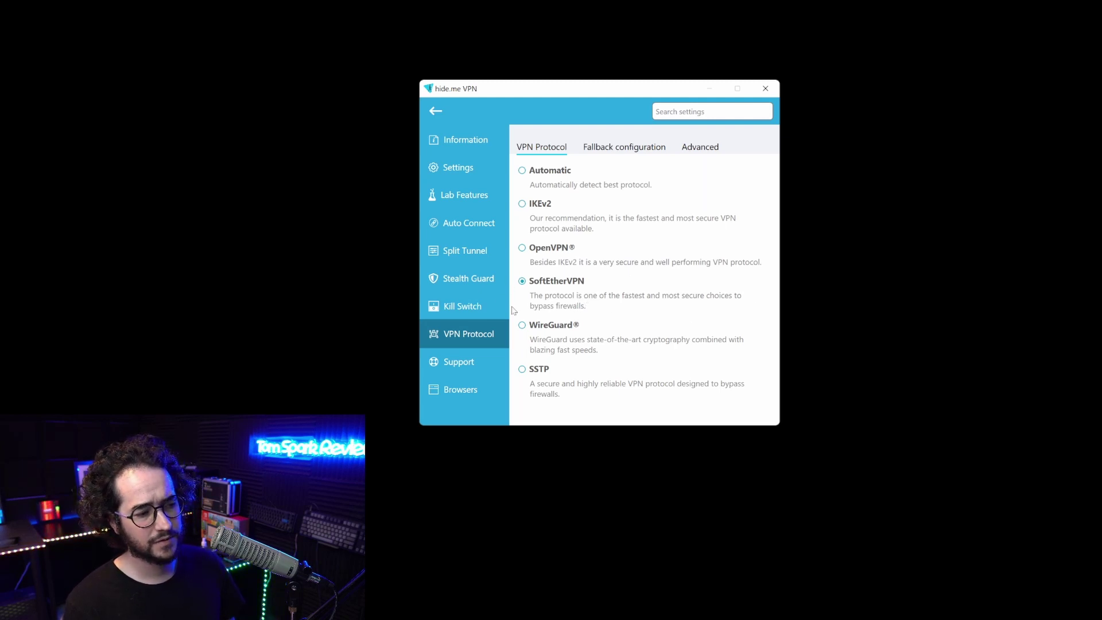
{"action": "left_click", "coordinate": [596, 325]}
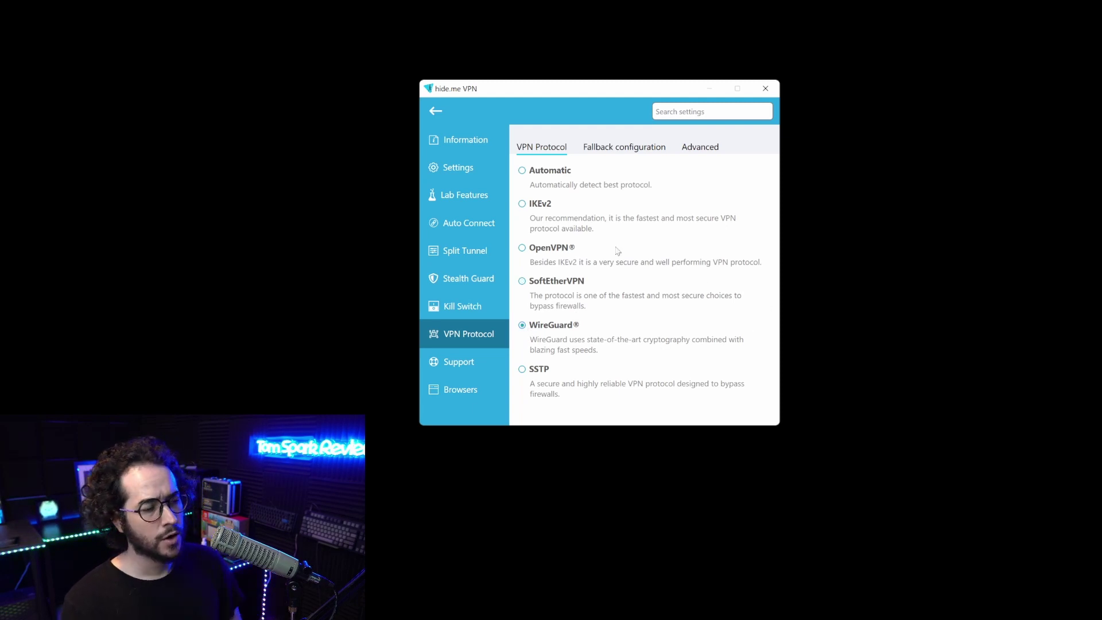
{"action": "left_click", "coordinate": [532, 174]}
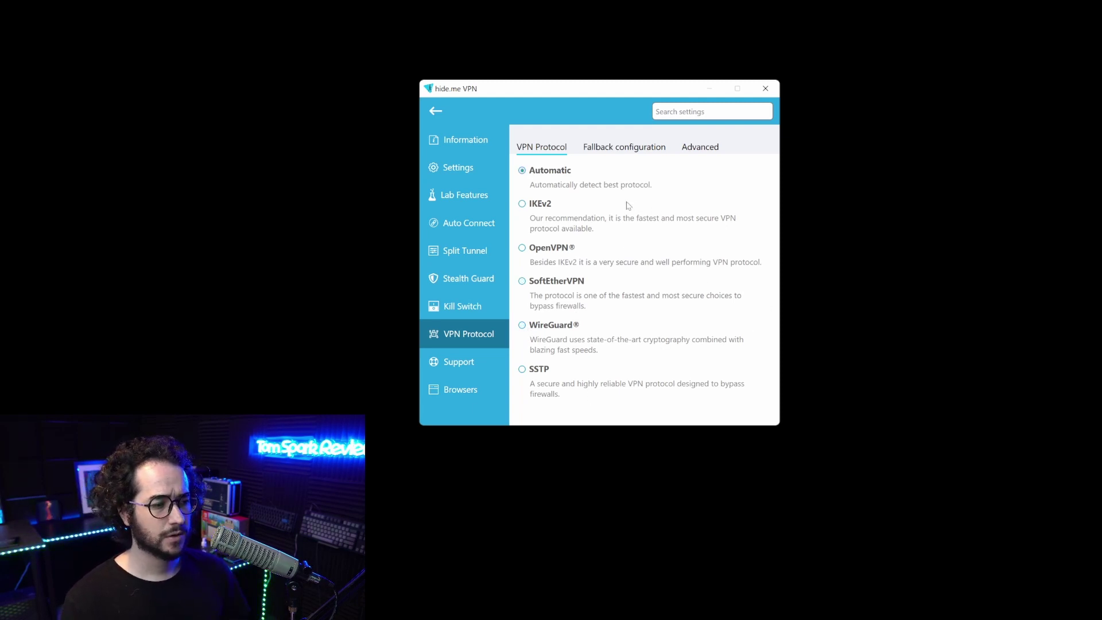
{"action": "left_click", "coordinate": [522, 326]}
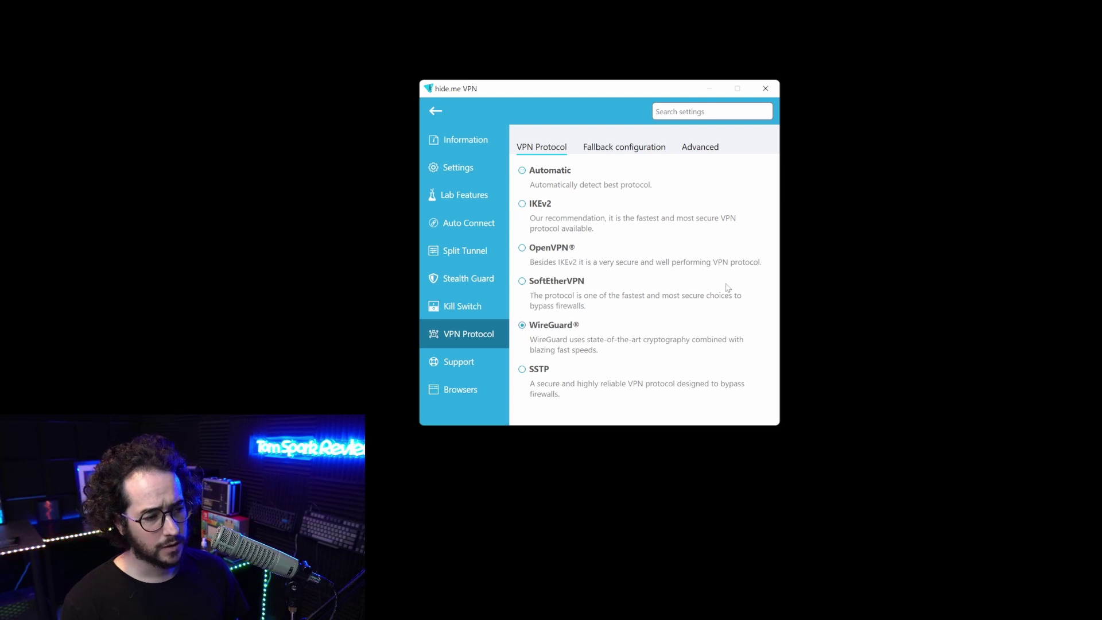
{"action": "left_click", "coordinate": [632, 149]}
{"action": "left_click", "coordinate": [544, 148]}
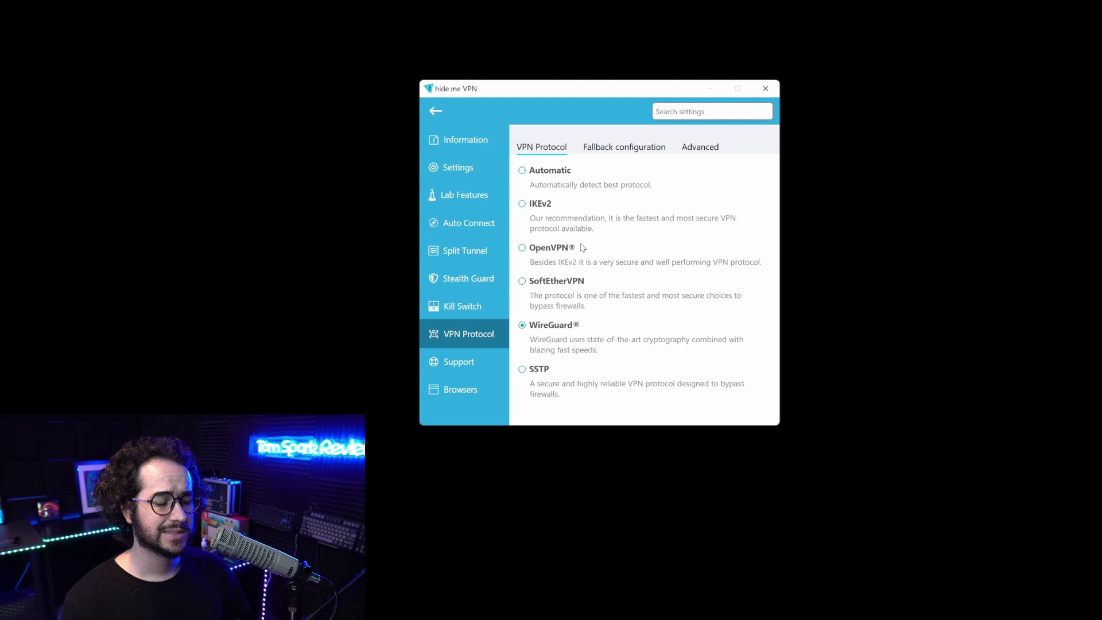
{"action": "left_click", "coordinate": [620, 145]}
Add IKEv2 and then SoftEtherVPN to the fallback protocol list.
{"action": "left_click", "coordinate": [621, 188]}
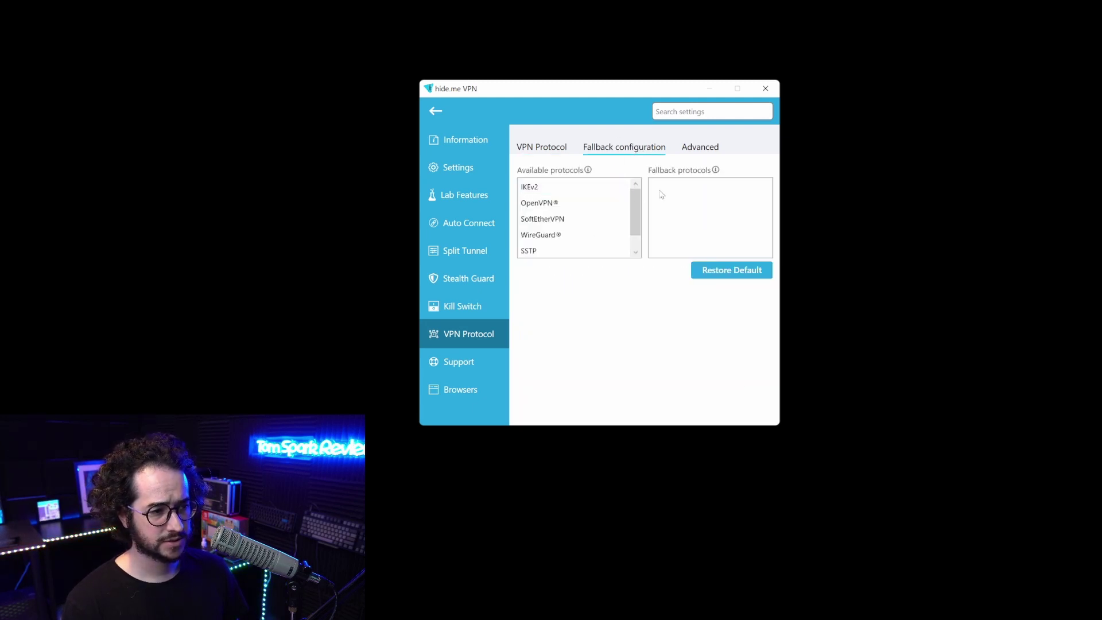
{"action": "left_click", "coordinate": [763, 189]}
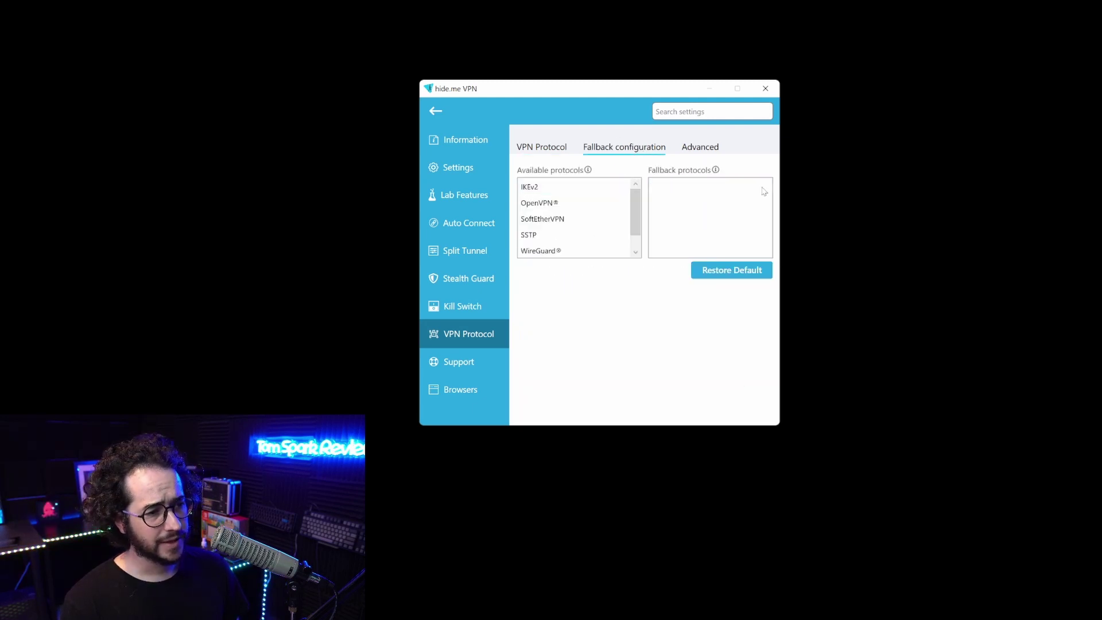
{"action": "left_click", "coordinate": [621, 188]}
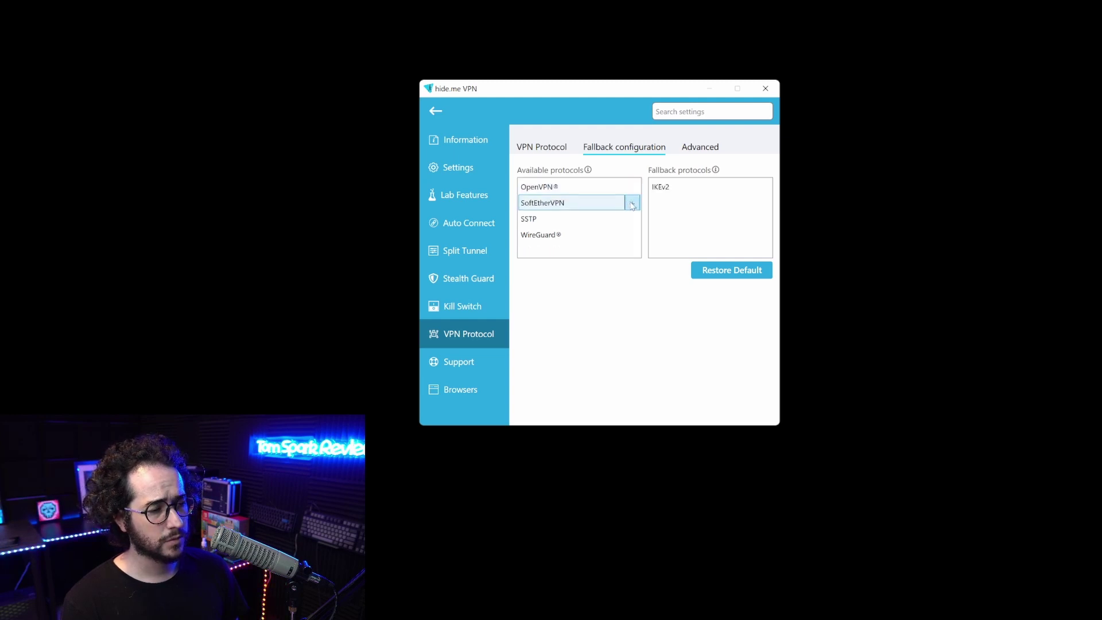
{"action": "left_click", "coordinate": [632, 205]}
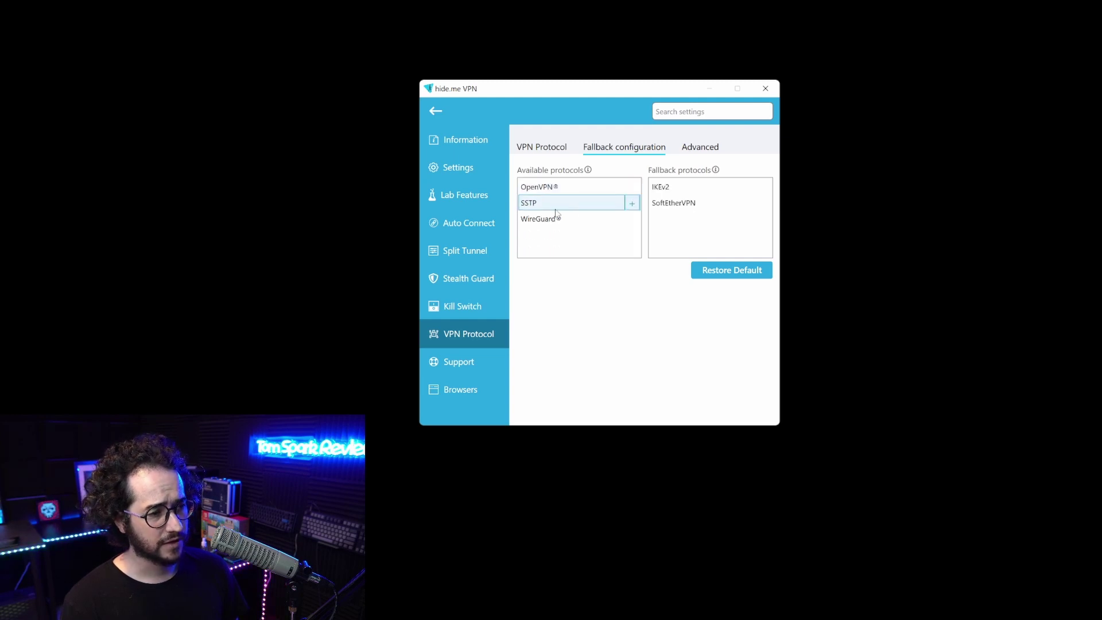
Check the fallback option under Settings > Application, then reselect SoftEtherVPN in the fallback list.
{"action": "left_click", "coordinate": [548, 149]}
{"action": "left_click", "coordinate": [456, 172]}
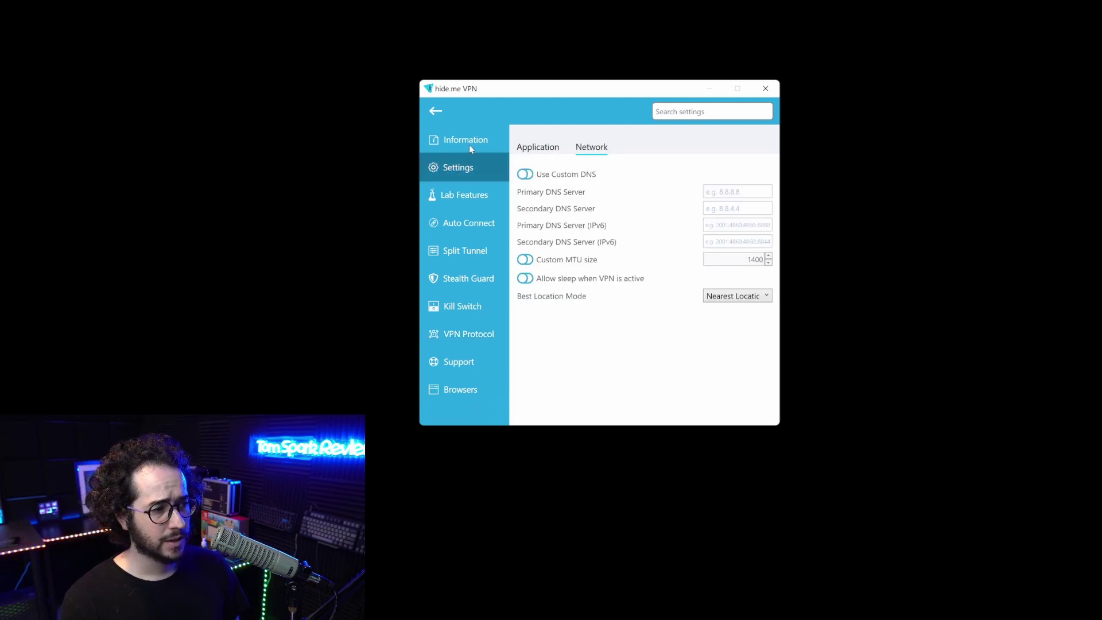
{"action": "left_click", "coordinate": [538, 147]}
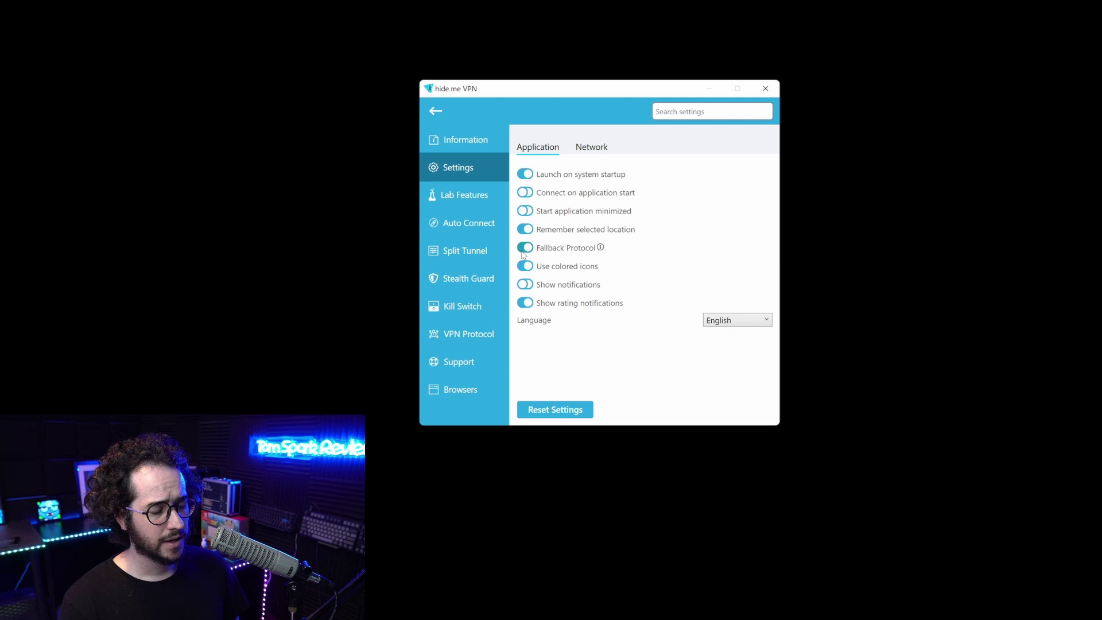
{"action": "left_click", "coordinate": [465, 335]}
{"action": "left_click", "coordinate": [630, 149]}
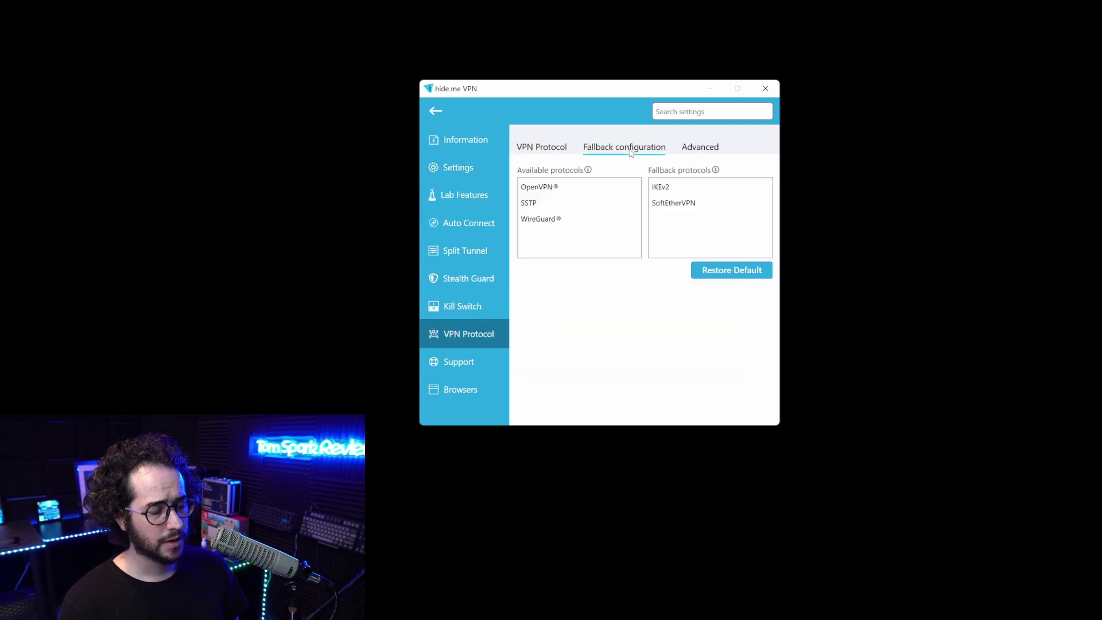
{"action": "left_click", "coordinate": [697, 204]}
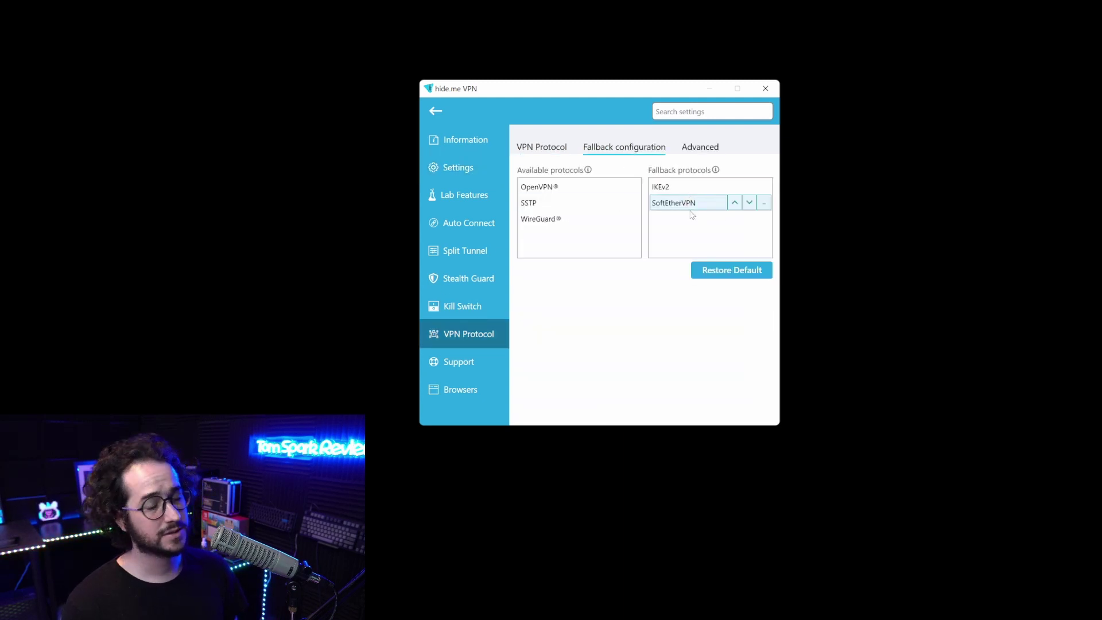
On the Advanced tab, keep IPv4 as the tunnel internet protocol.
{"action": "left_click", "coordinate": [712, 152]}
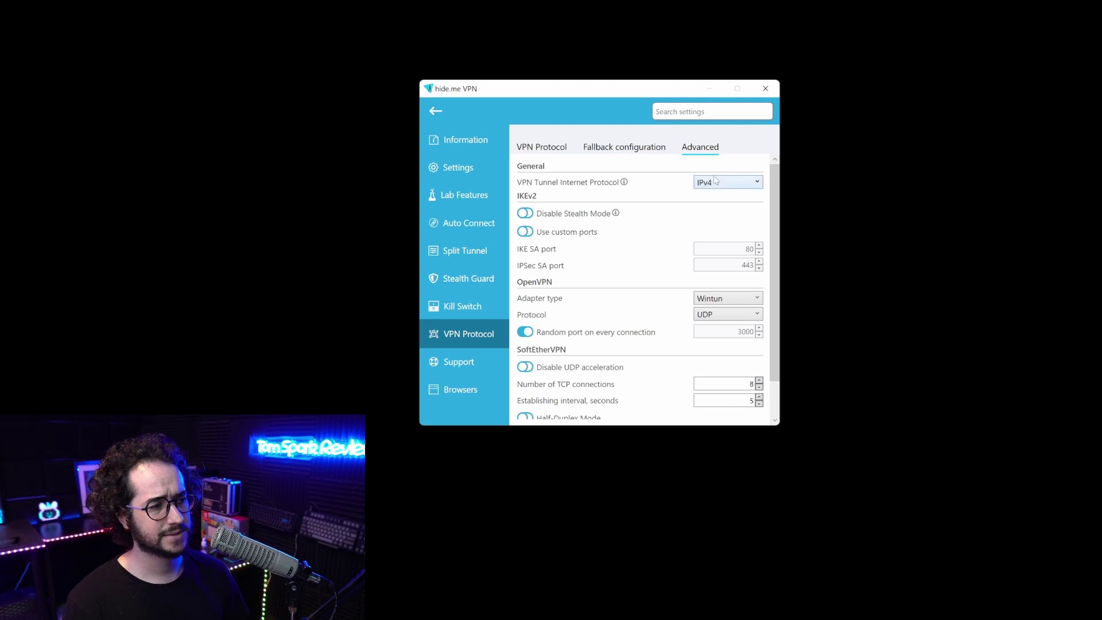
{"action": "left_click", "coordinate": [722, 182]}
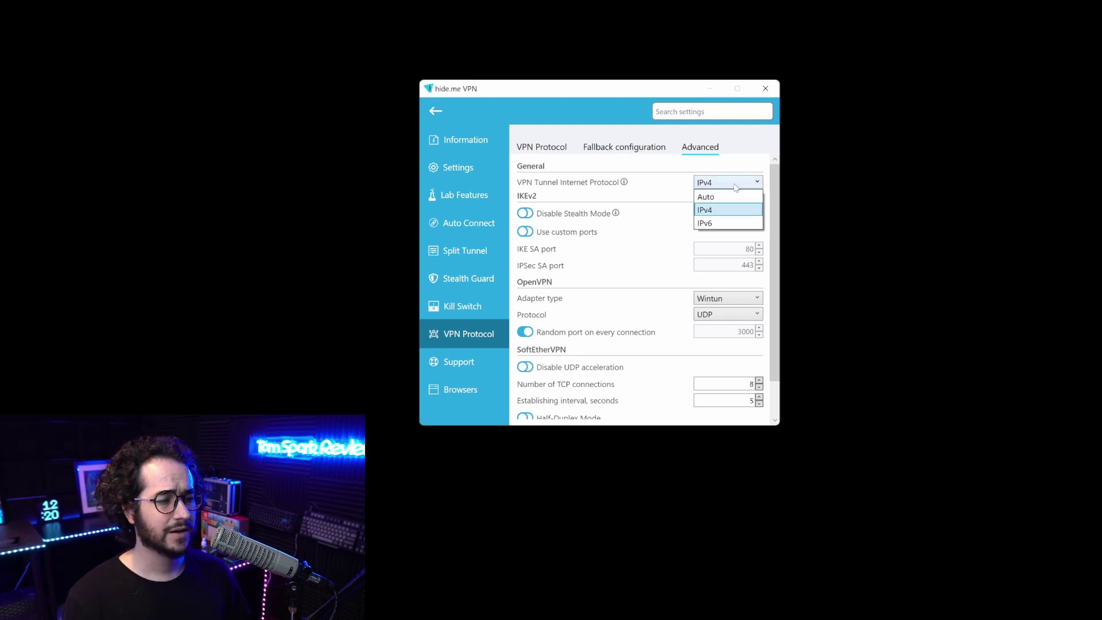
{"action": "left_click", "coordinate": [735, 187]}
{"action": "mouse_move", "coordinate": [618, 214]}
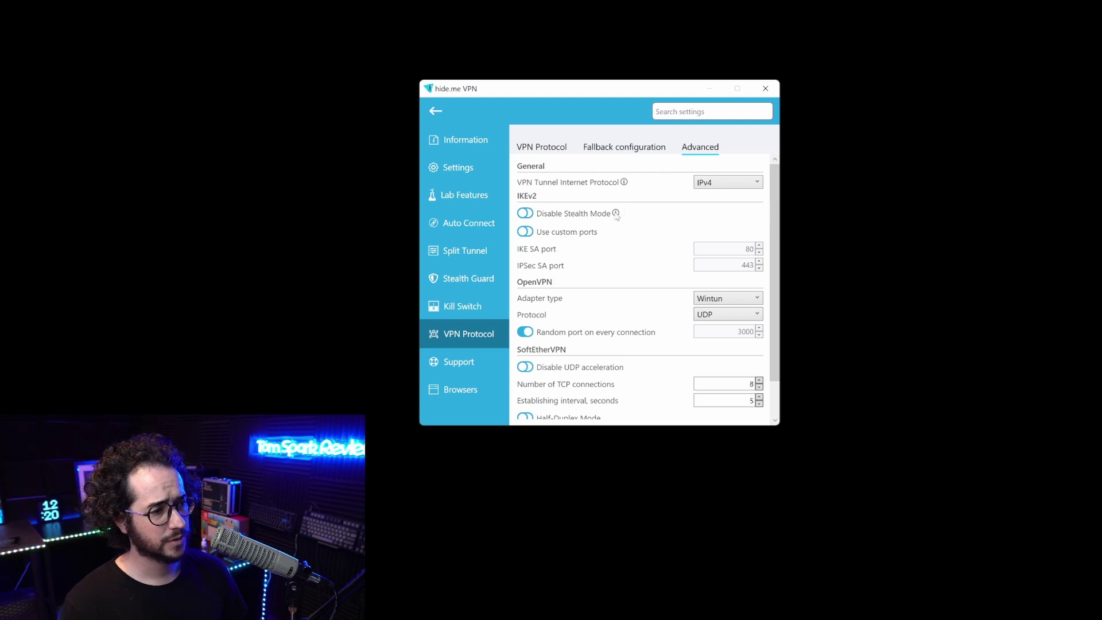
{"action": "scroll", "coordinate": [585, 238], "scroll_direction": "down", "scroll_amount": 2}
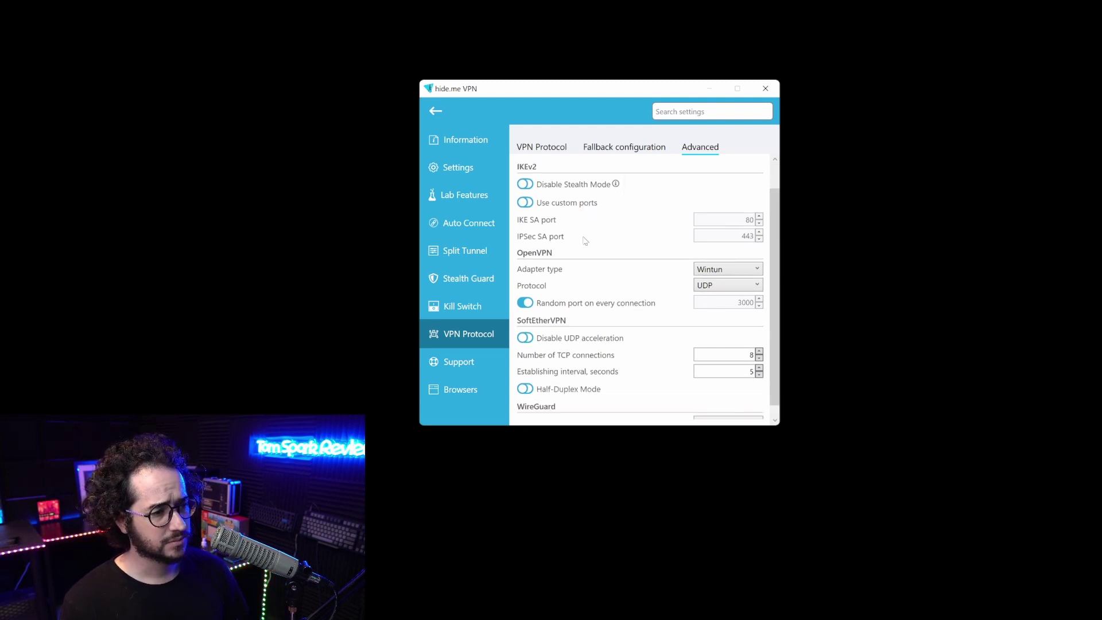
Keep UDP and Wintun for OpenVPN and Wintun for WireGuard, then go to Browsers.
{"action": "left_click", "coordinate": [741, 275]}
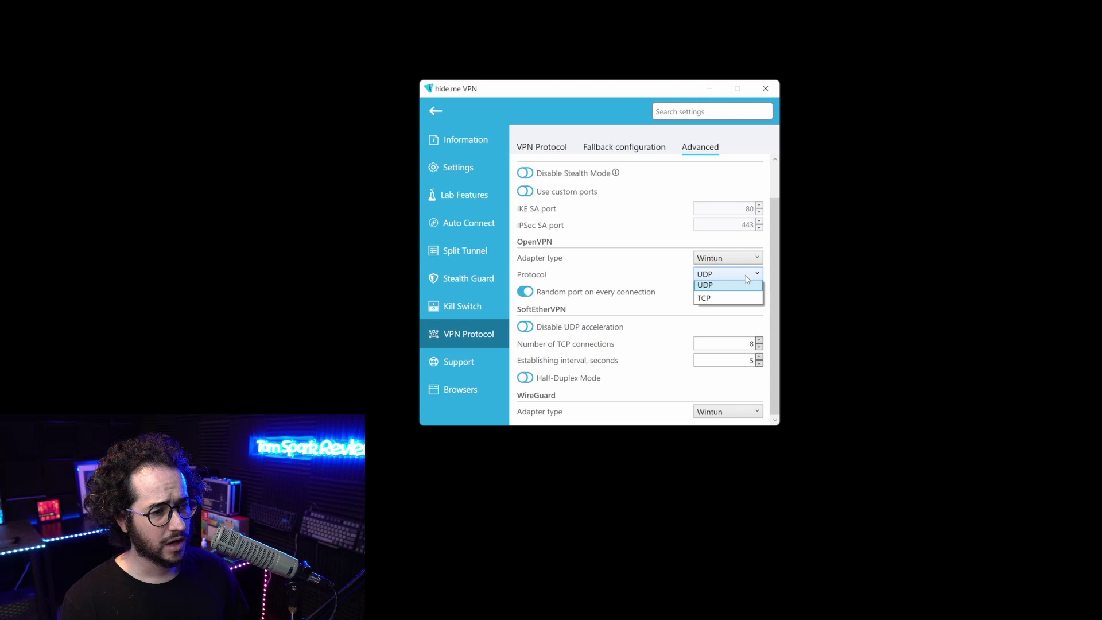
{"action": "left_click", "coordinate": [747, 261]}
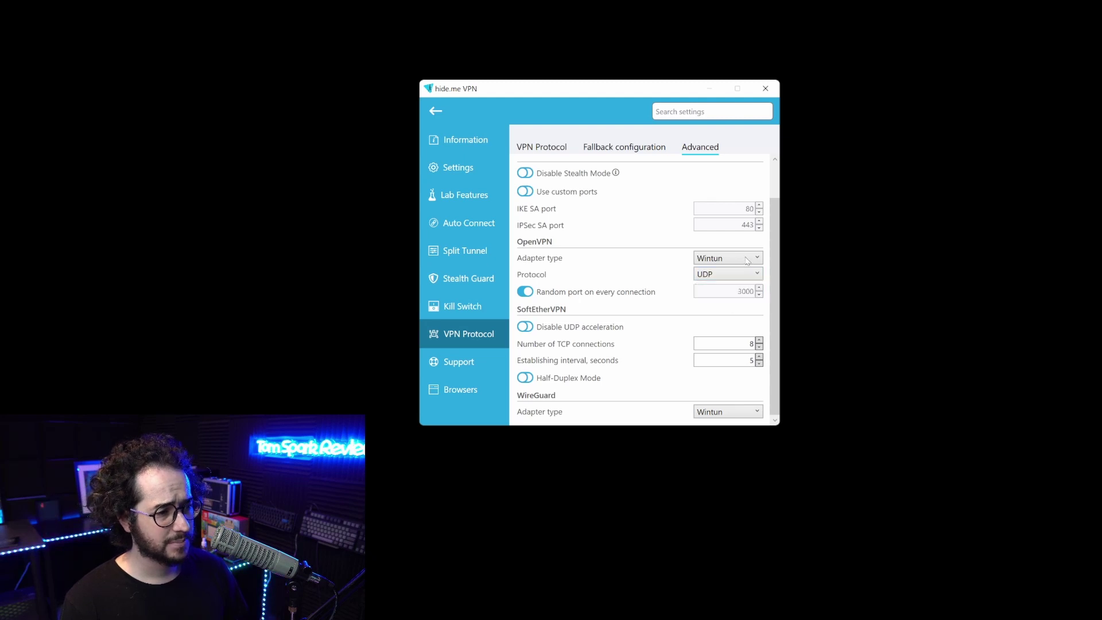
{"action": "left_click", "coordinate": [748, 261]}
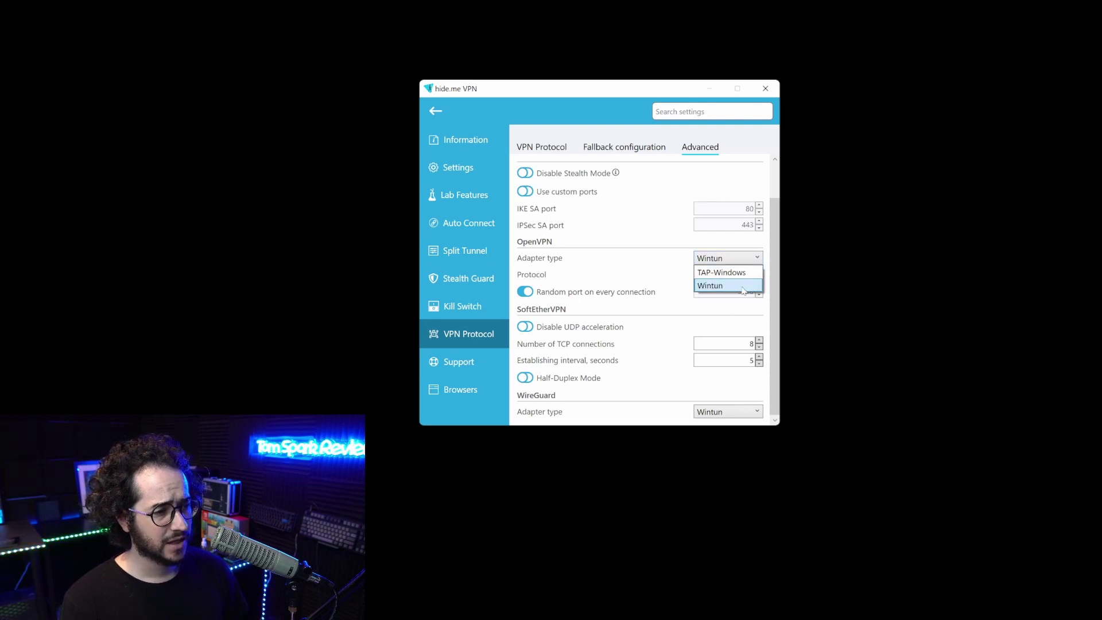
{"action": "left_click", "coordinate": [744, 284]}
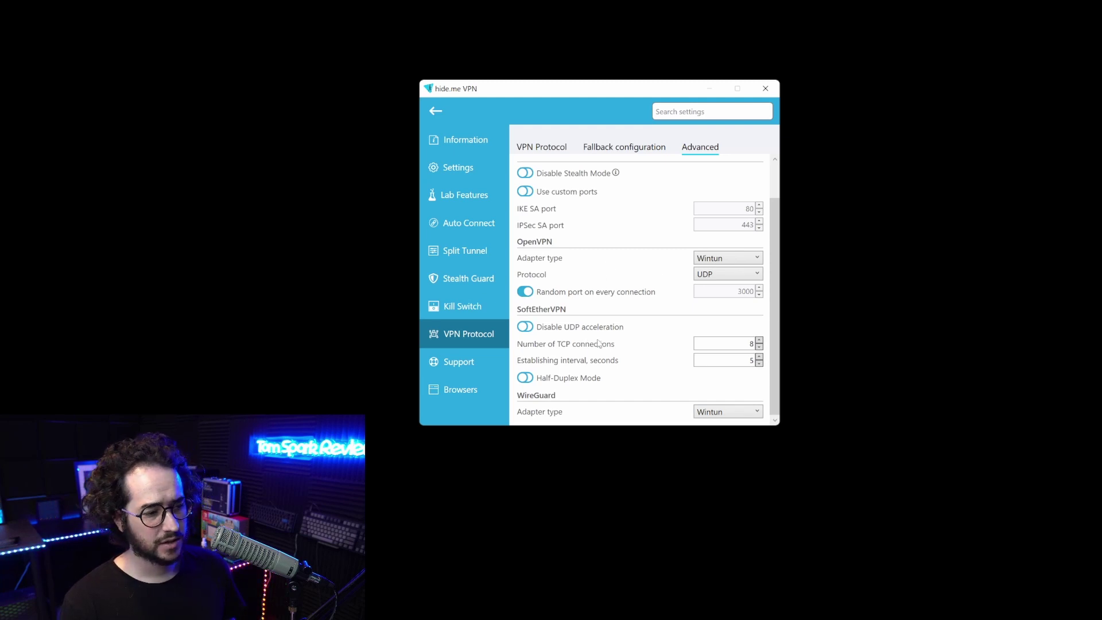
{"action": "left_click", "coordinate": [728, 412]}
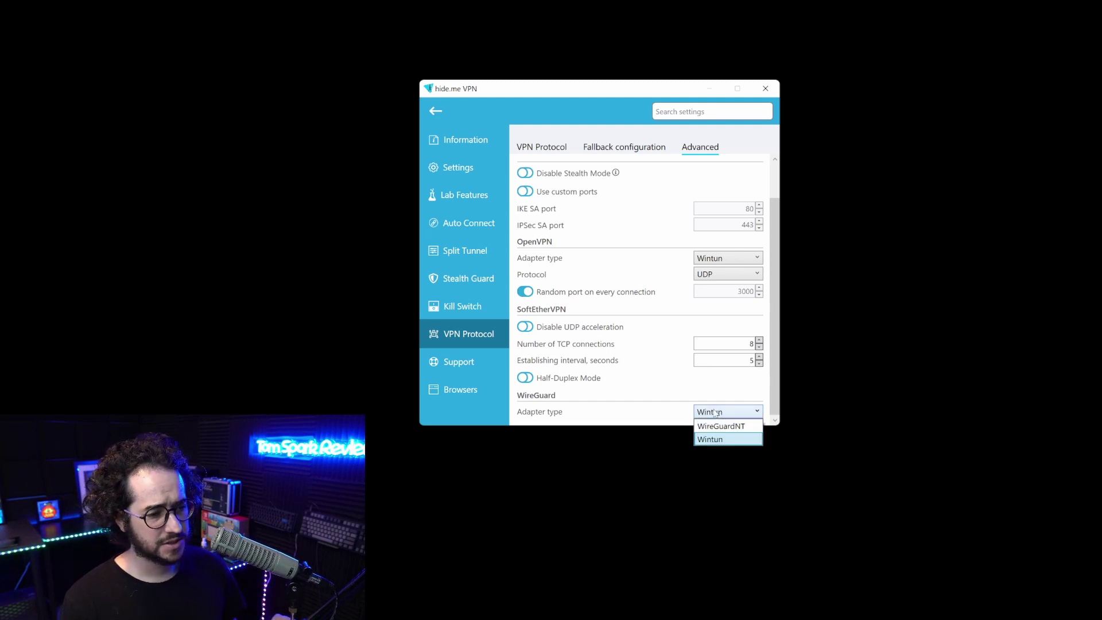
{"action": "left_click", "coordinate": [749, 413]}
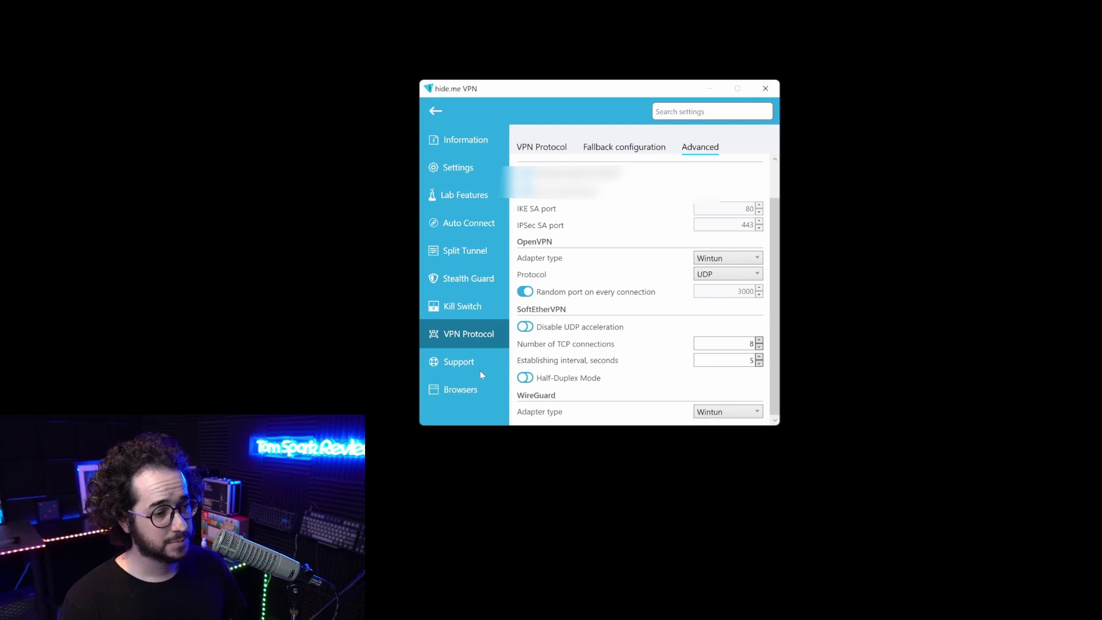
{"action": "left_click", "coordinate": [474, 389]}
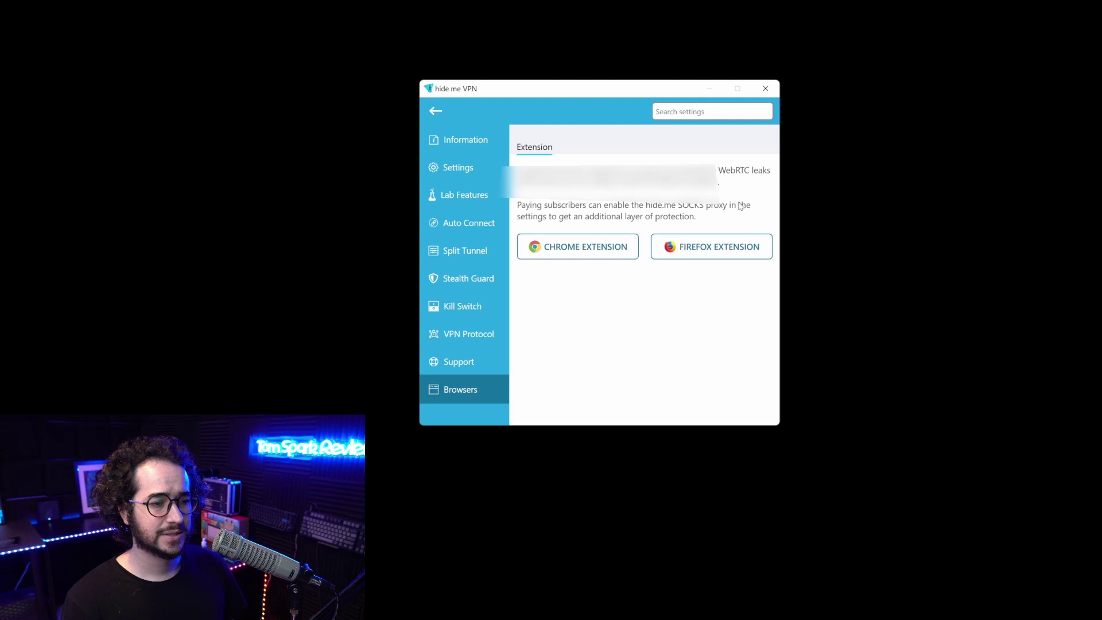
Look over the support ticket form and Connection Log, then return to the Browsers extension page.
{"action": "left_click", "coordinate": [473, 365]}
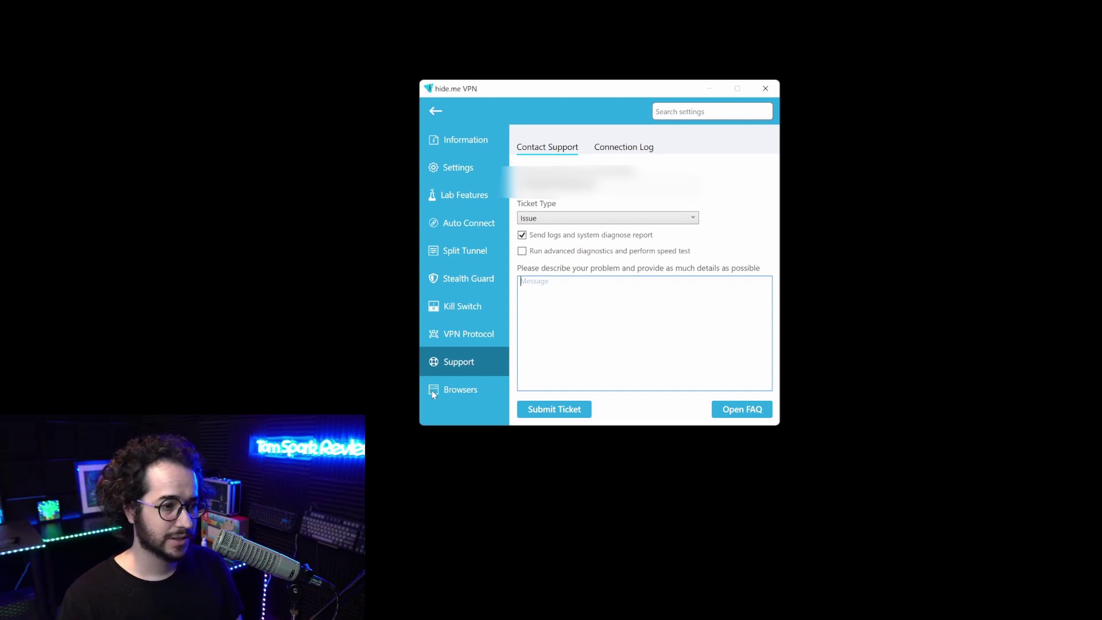
{"action": "left_click", "coordinate": [629, 154]}
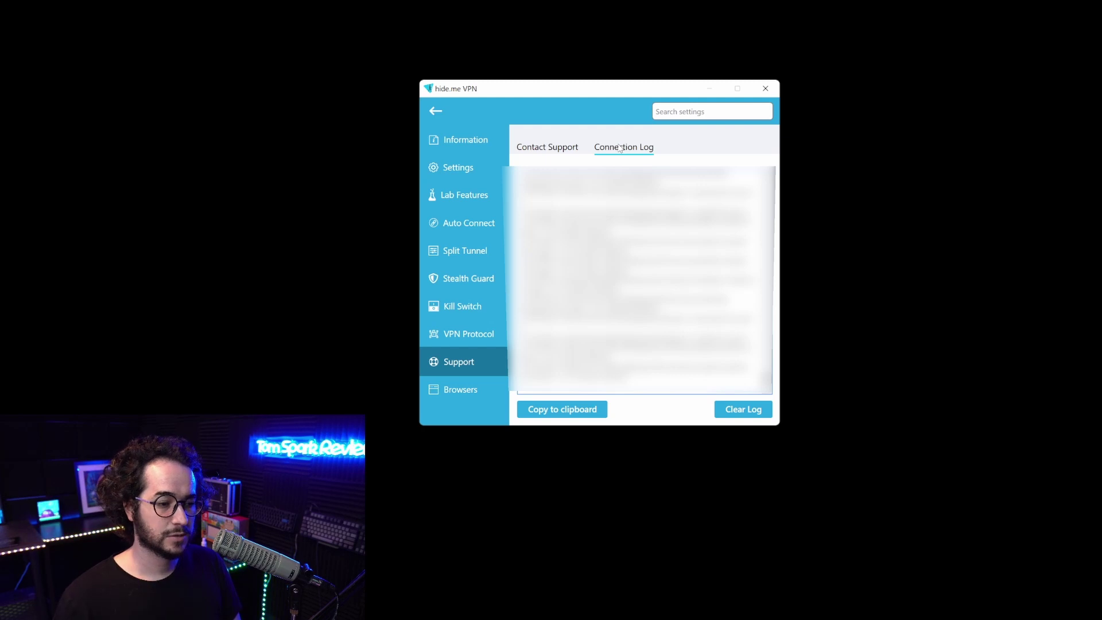
{"action": "left_click", "coordinate": [556, 148]}
{"action": "left_click", "coordinate": [472, 396]}
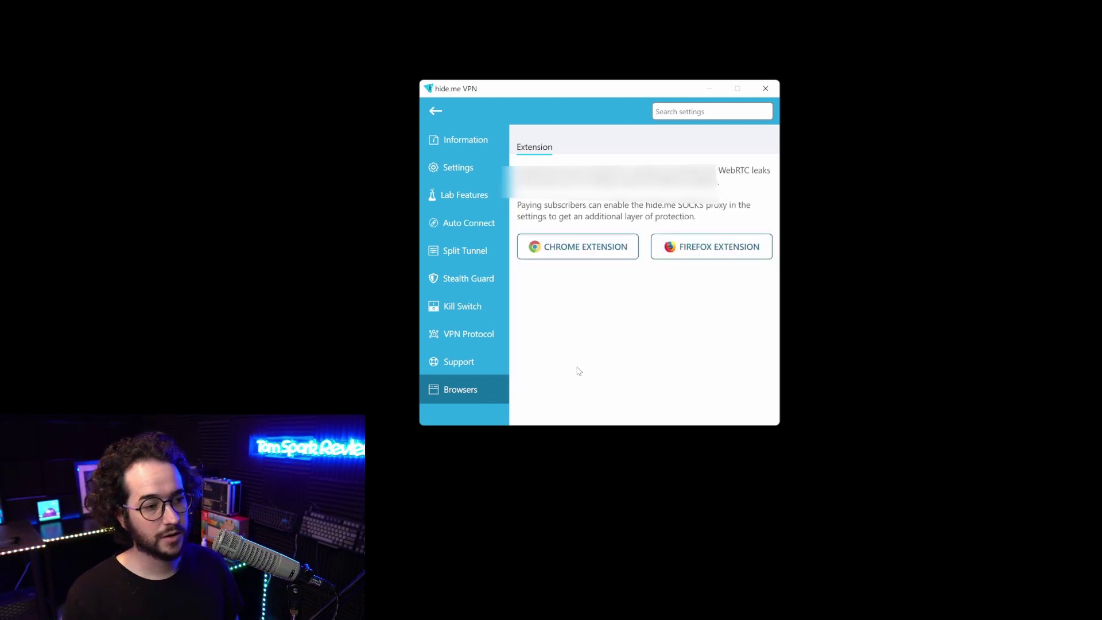
{"action": "key", "text": "Tab"}
{"action": "key", "text": "Tab"}
{"action": "key", "text": "Tab"}
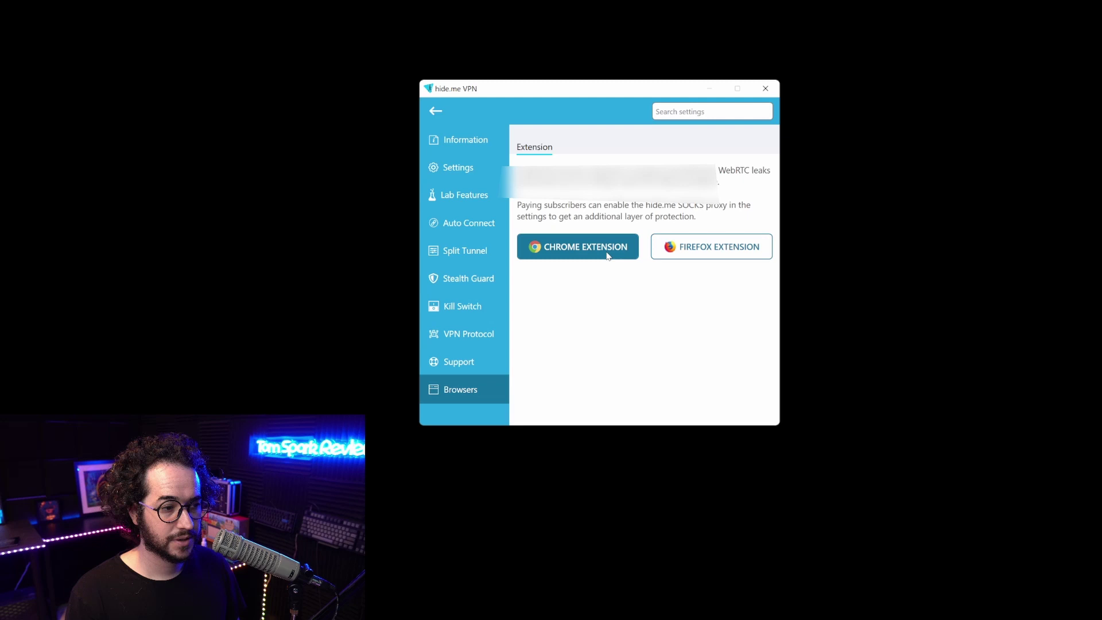
{"action": "key", "text": "Return"}
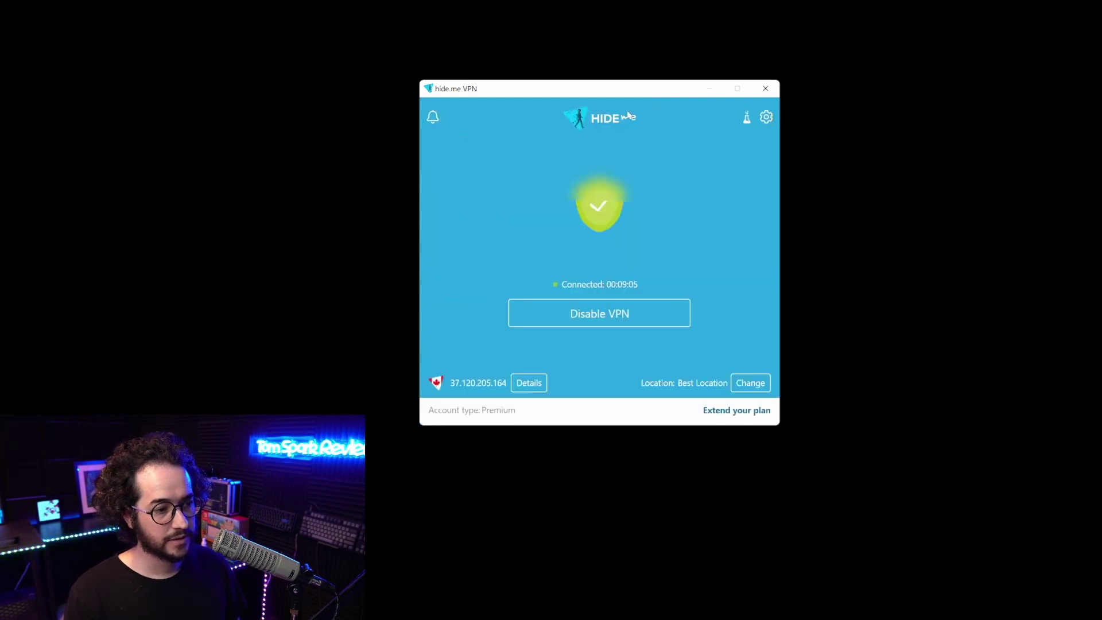
{"action": "mouse_move", "coordinate": [666, 90]}
{"action": "left_mouse_down"}
{"action": "mouse_move", "coordinate": [686, 96]}
{"action": "mouse_move", "coordinate": [675, 91]}
{"action": "left_mouse_up"}
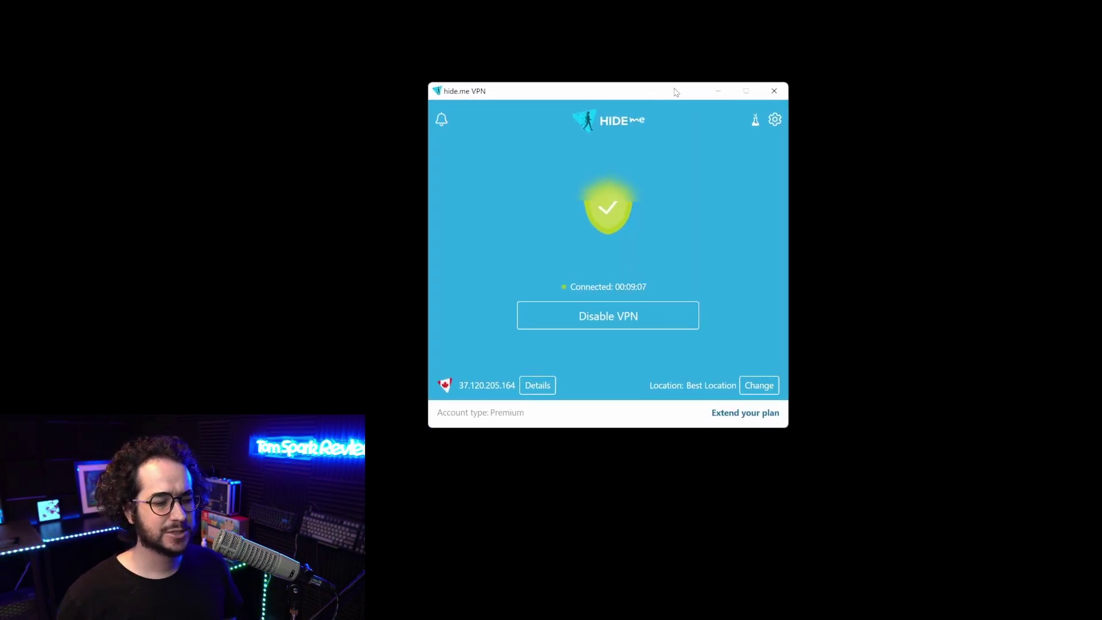